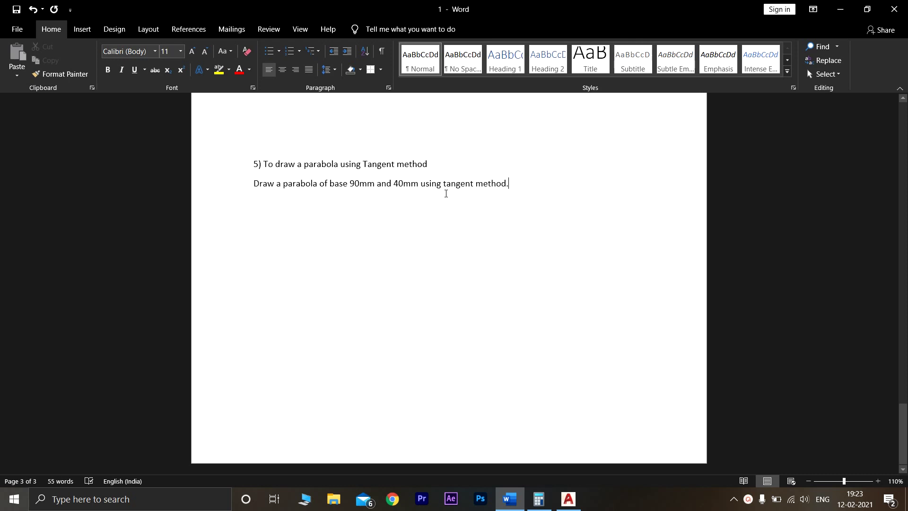
- Switch to AutoCAD and set the drawing limits, entering 210 for the lower-left corner and 297 for the upper-right corner
click(569, 499)
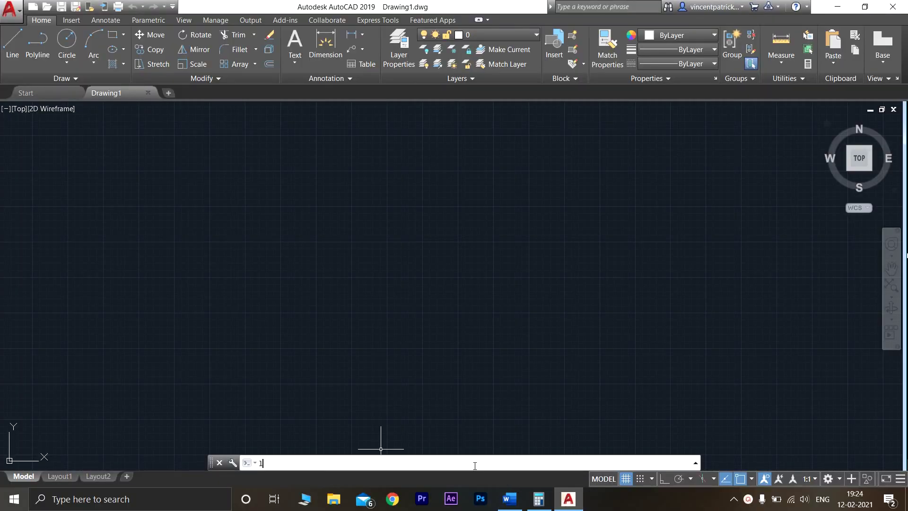
text(Limits)
key(Return)
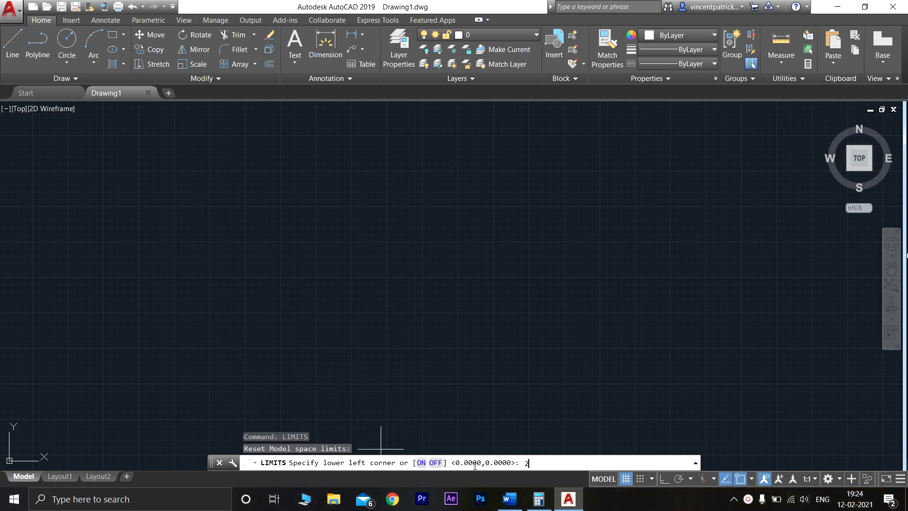
key(Return)
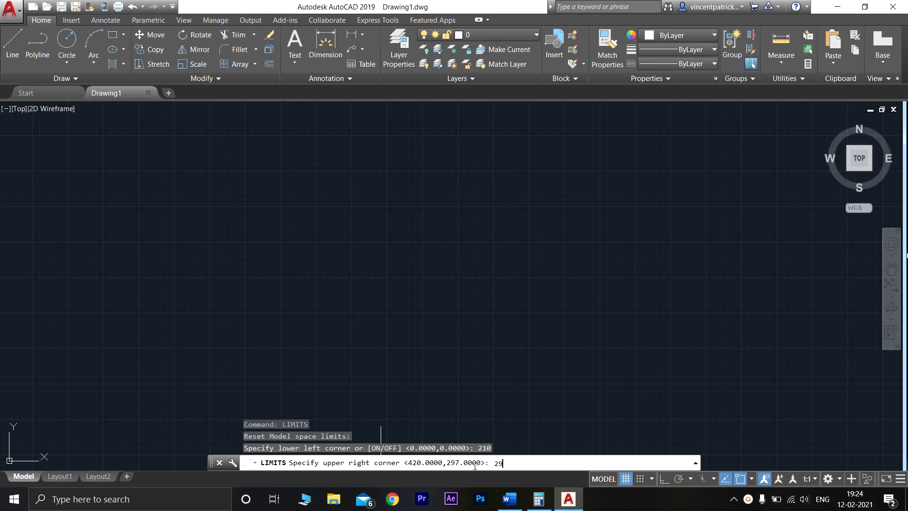
key(Return)
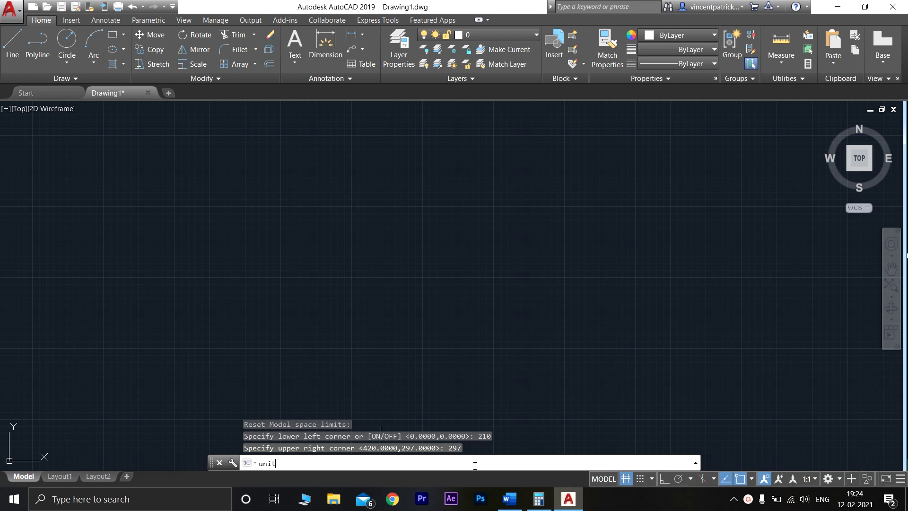
- Set the drawing units' length precision to 0
key(Return)
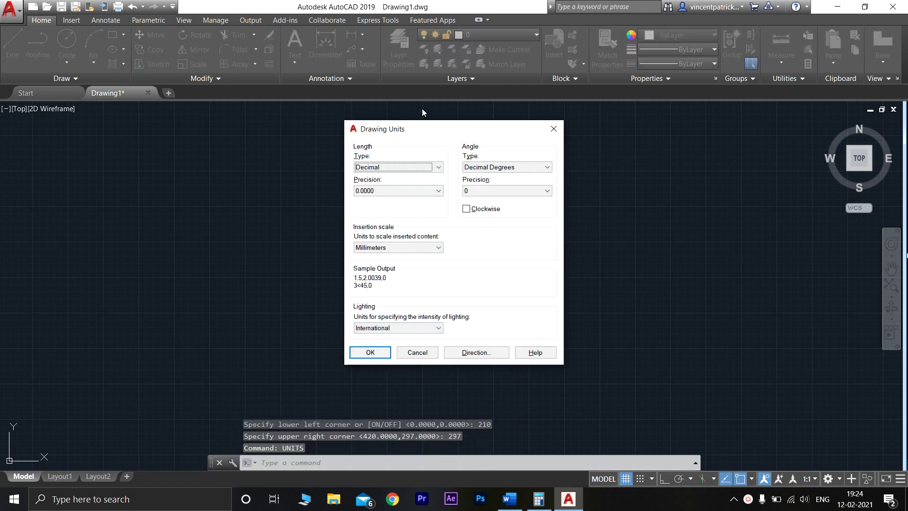
click(439, 190)
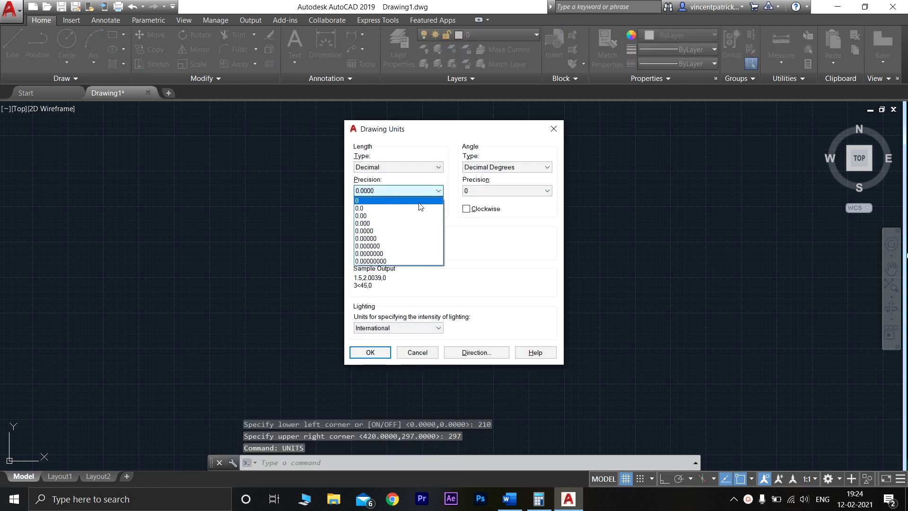
click(419, 200)
click(370, 352)
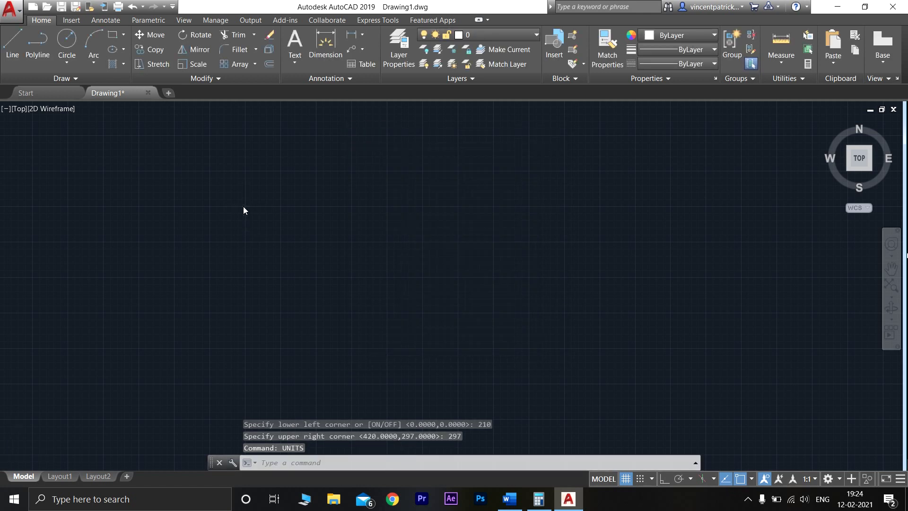
- Recheck the parabola brief in Word, and draw the horizontal base in AutoCAD as two connected 45 mm segments with ortho and snap on
click(510, 499)
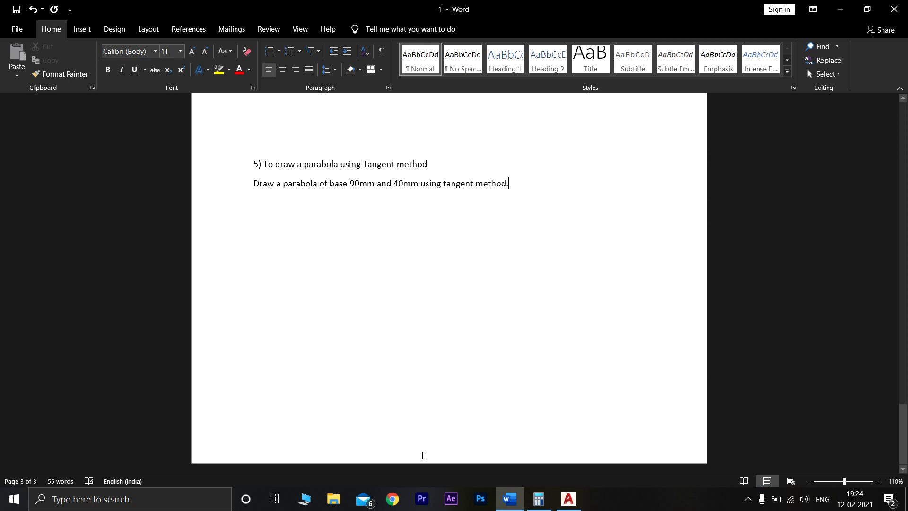
click(568, 499)
click(12, 45)
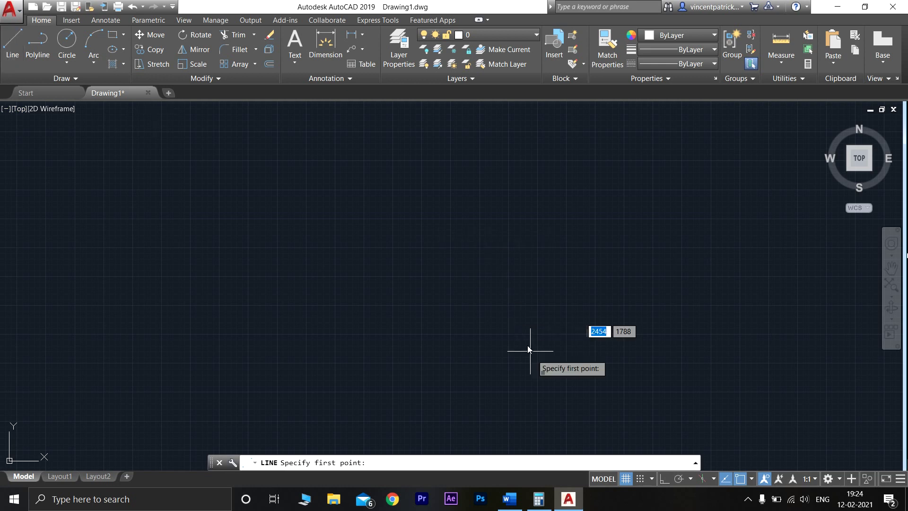
click(662, 482)
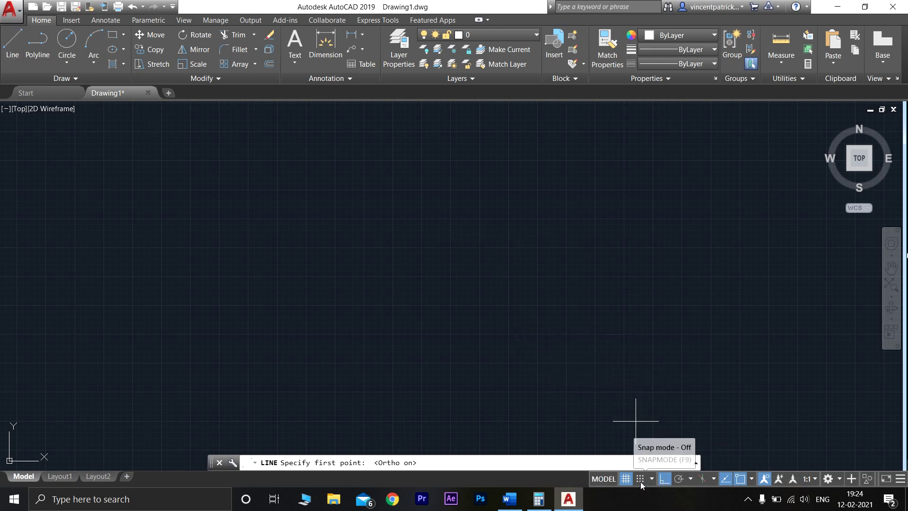
click(641, 482)
click(316, 254)
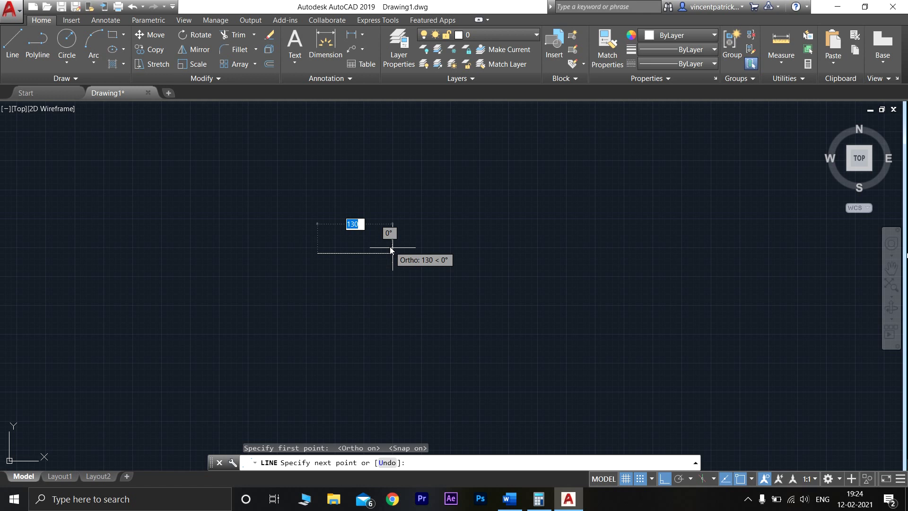
text(45)
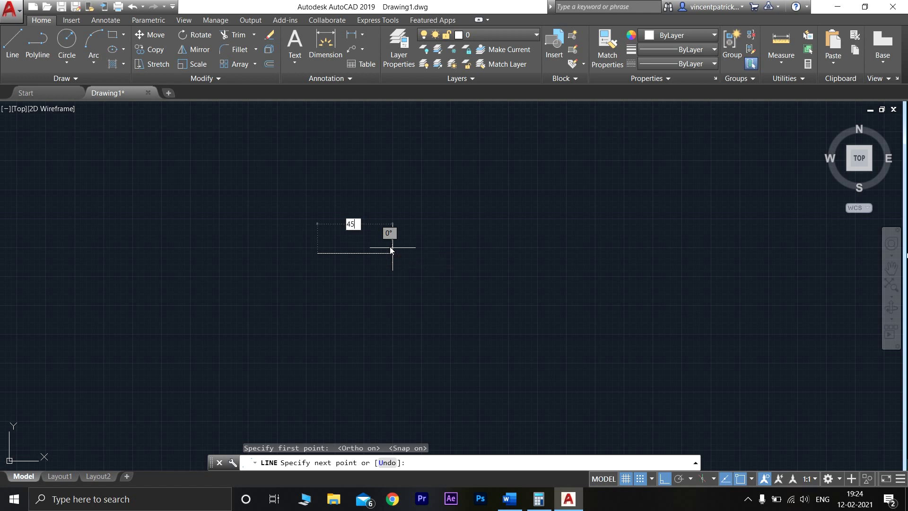
key(Return)
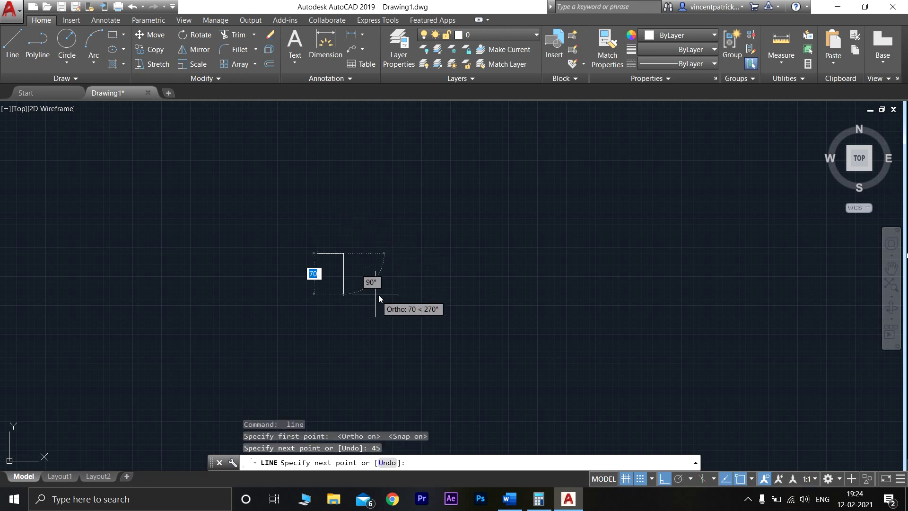
text(45)
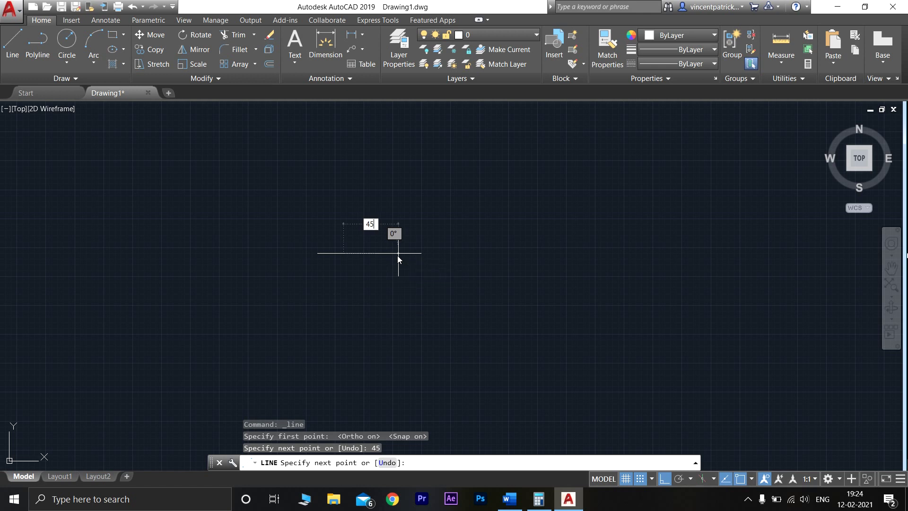
key(Return)
key(Return)
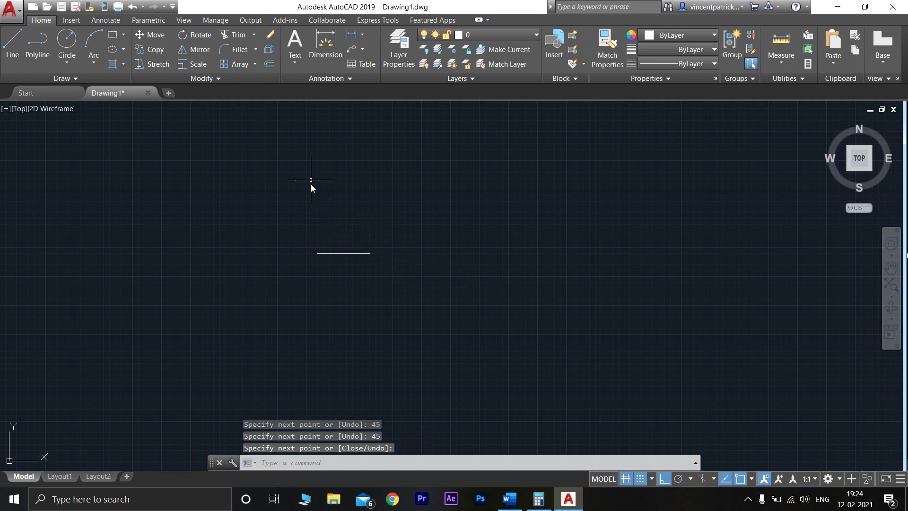
- Draw a vertical axis upward from the base's midpoint as two connected 40 mm segments, rechecking the height in the Word brief
scroll(363, 247, up, 8)
middle_drag(350, 305, 559, 335)
scroll(557, 332, down, 4)
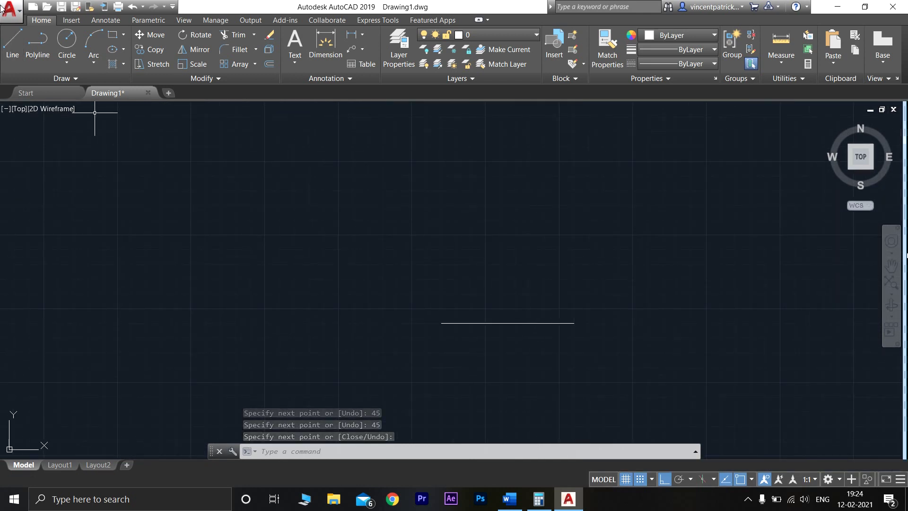
click(12, 45)
scroll(407, 257, up, 5)
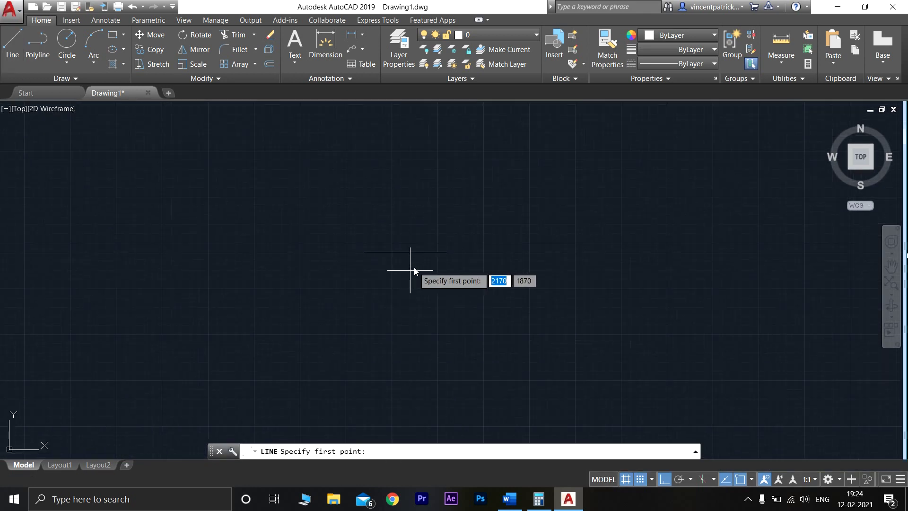
middle_drag(432, 227, 431, 327)
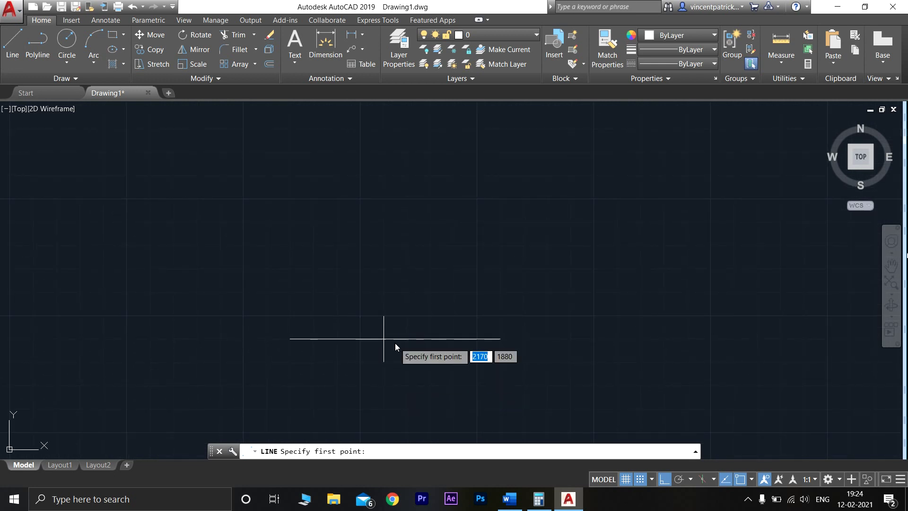
click(395, 336)
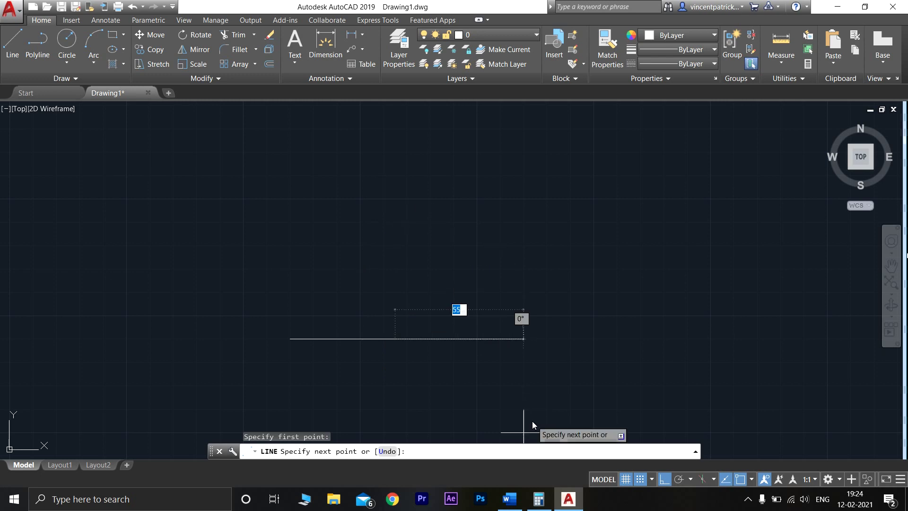
click(509, 499)
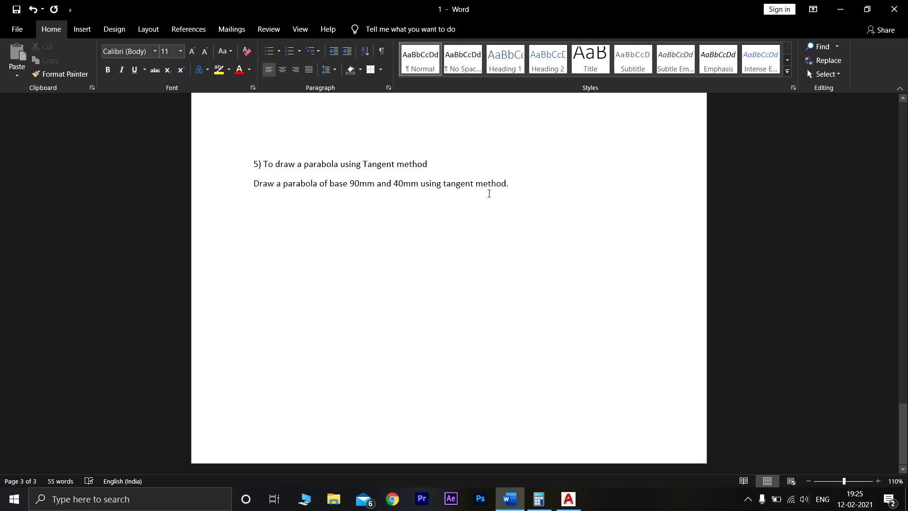
click(510, 499)
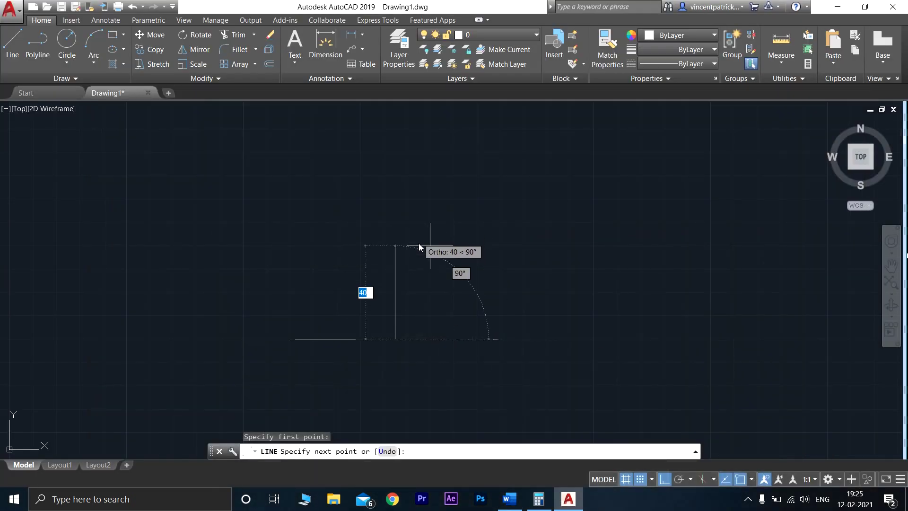
text(40)
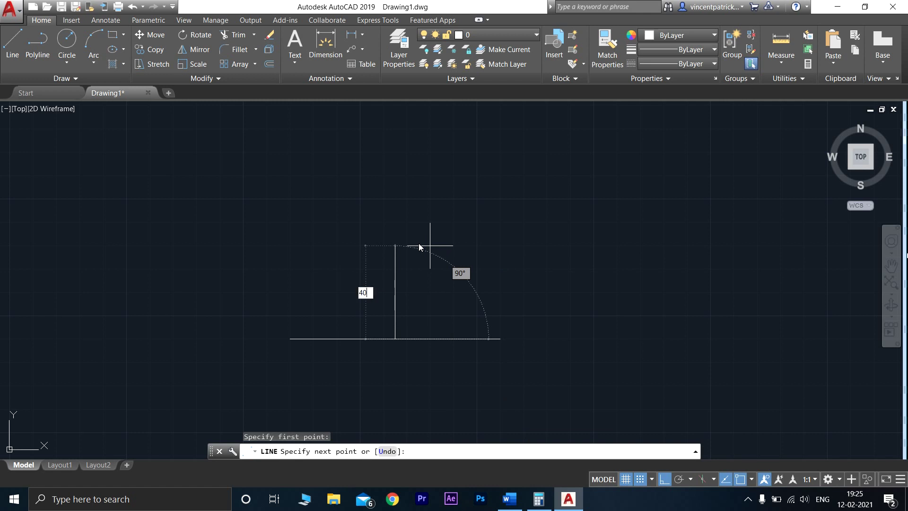
key(Return)
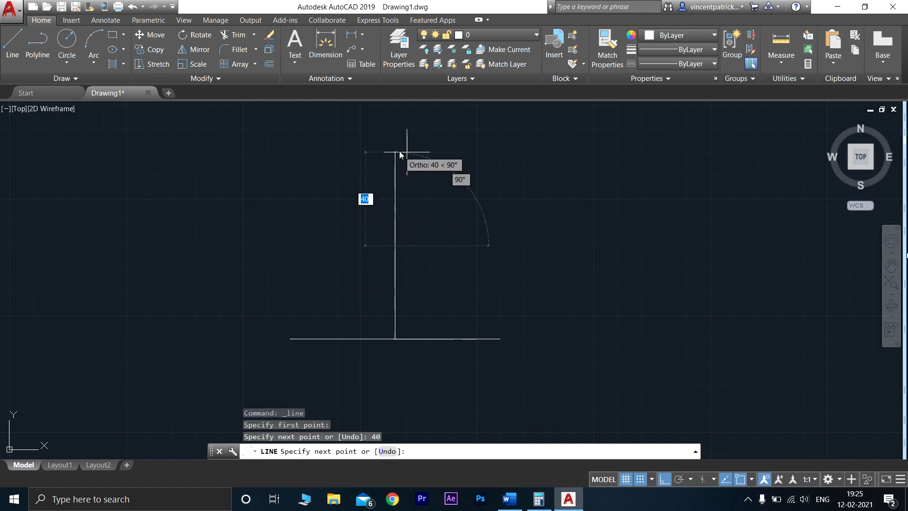
text(4)
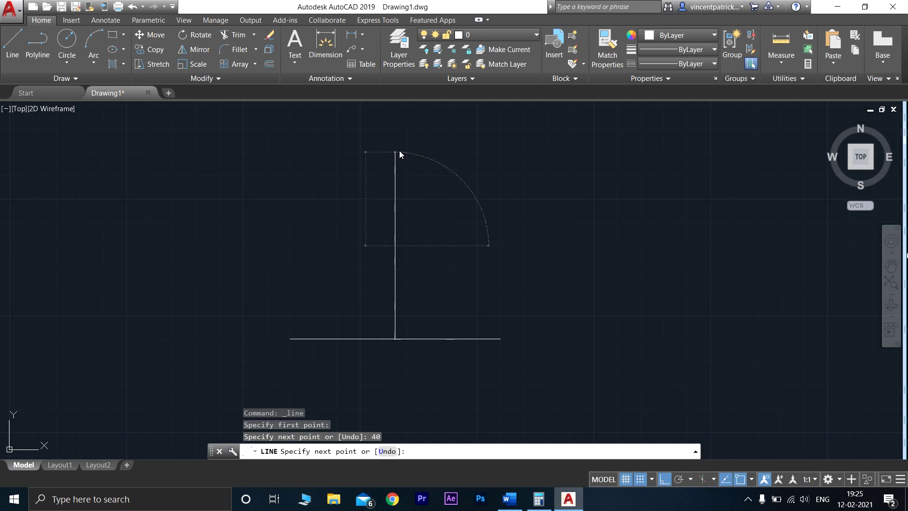
key(Return)
key(Return)
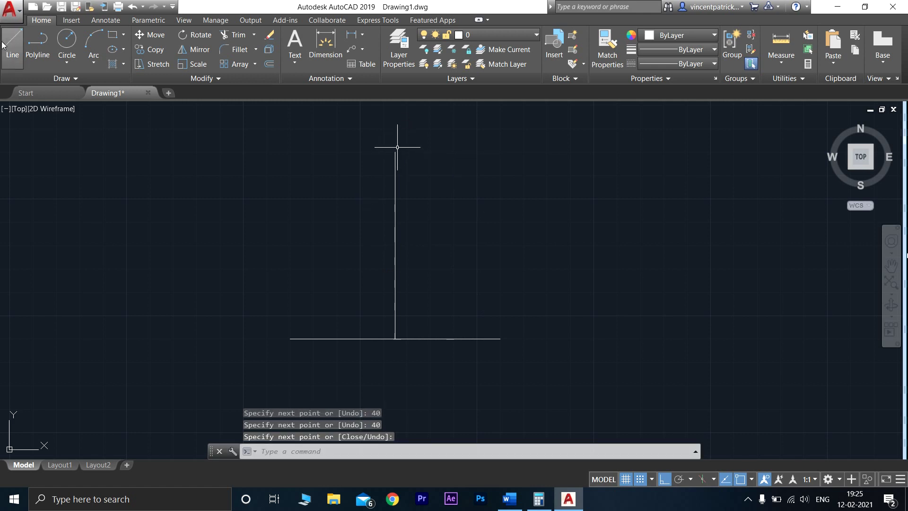
- With ortho and snap off, draw two sloping lines joining both base ends to the top of the vertical axis
key(Return)
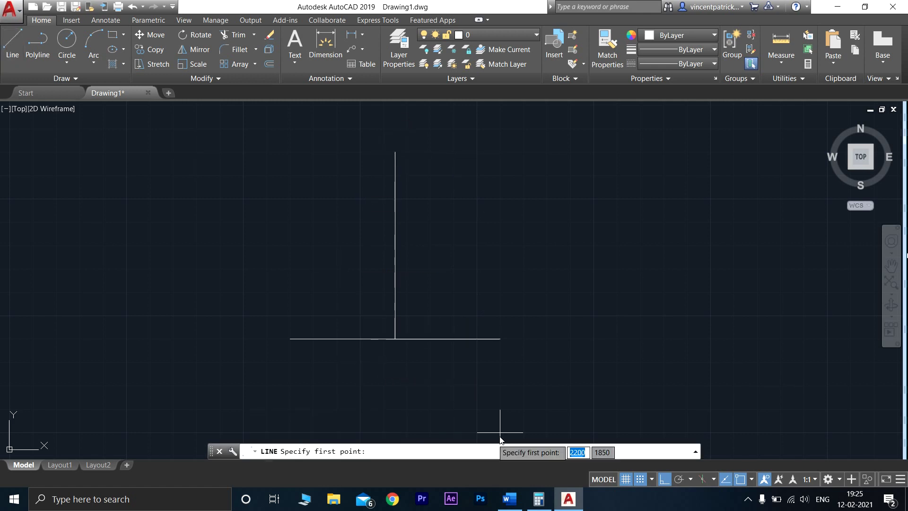
click(662, 478)
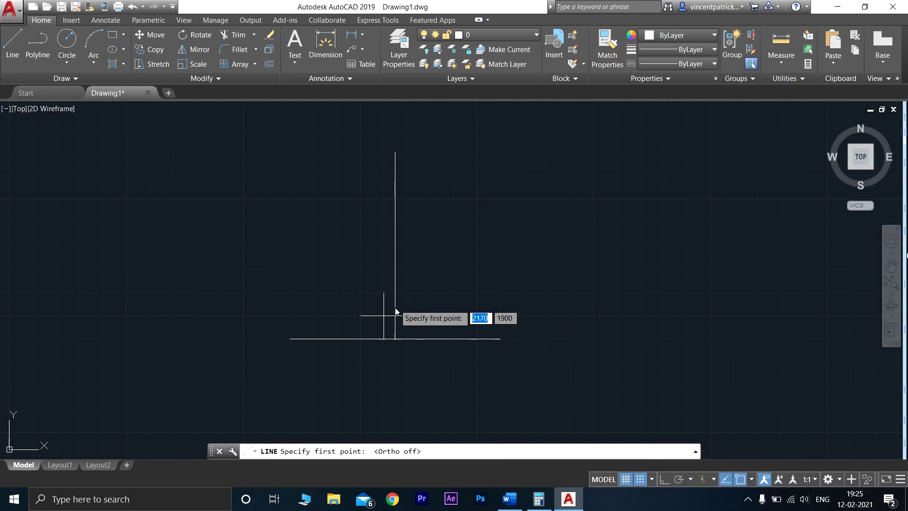
click(295, 347)
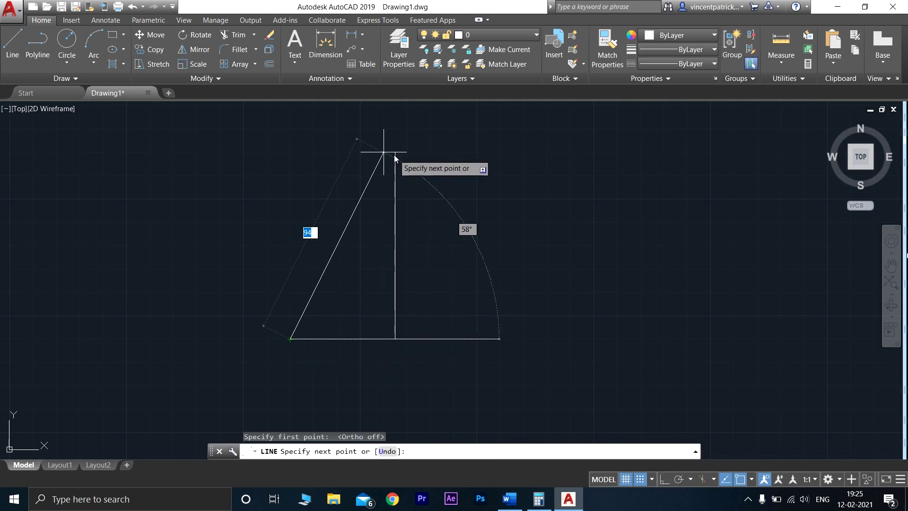
click(639, 479)
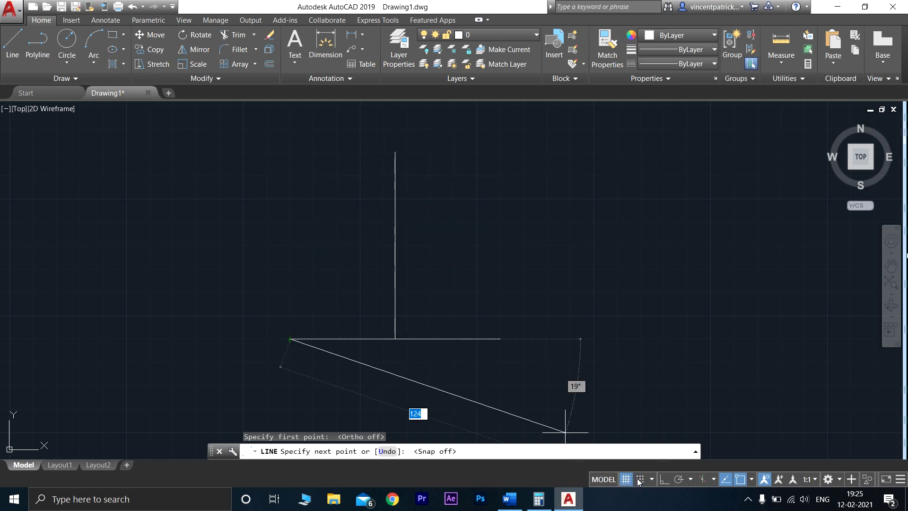
click(395, 153)
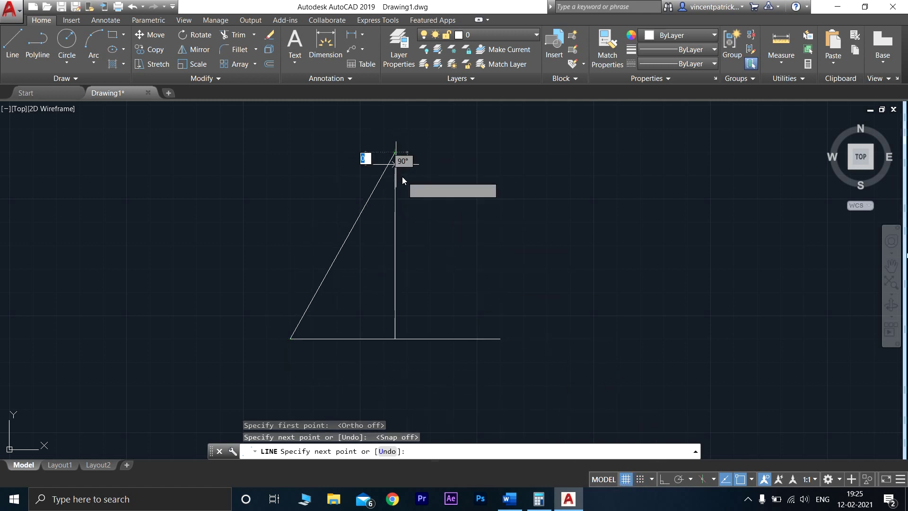
click(501, 345)
key(Return)
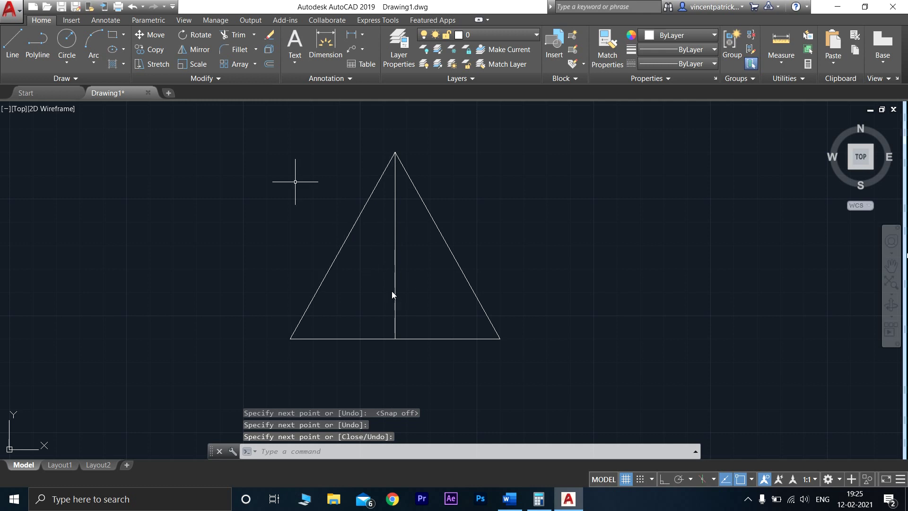
- Draw a horizontal line through the vertical axis's midpoint, extending beyond both sloping sides, with ortho on for the second segment
click(18, 60)
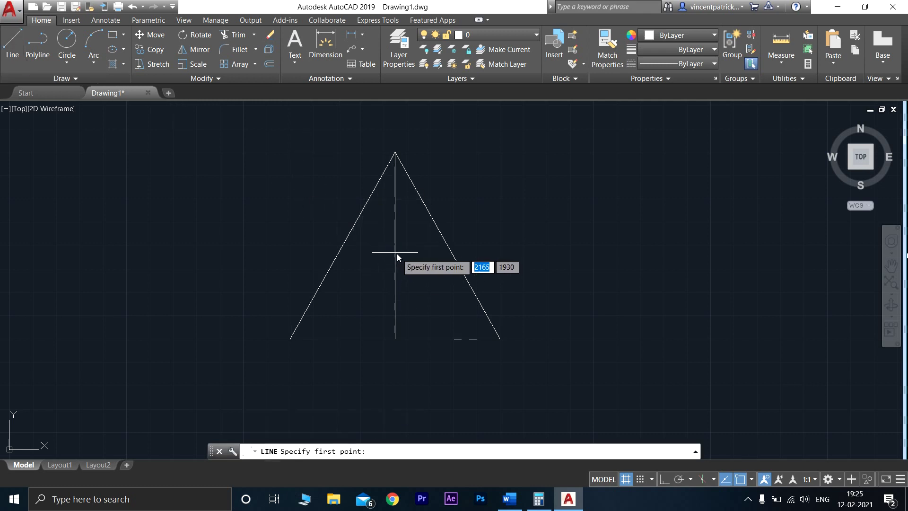
click(515, 245)
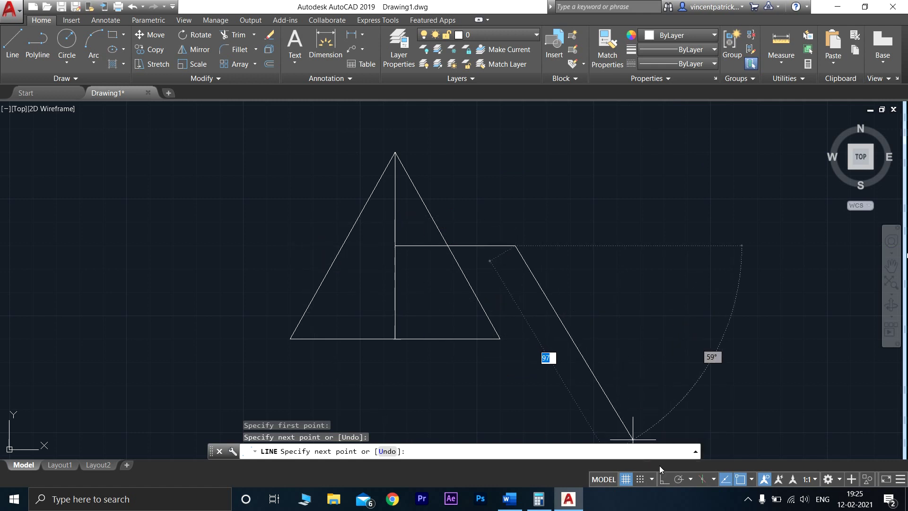
click(663, 478)
click(257, 231)
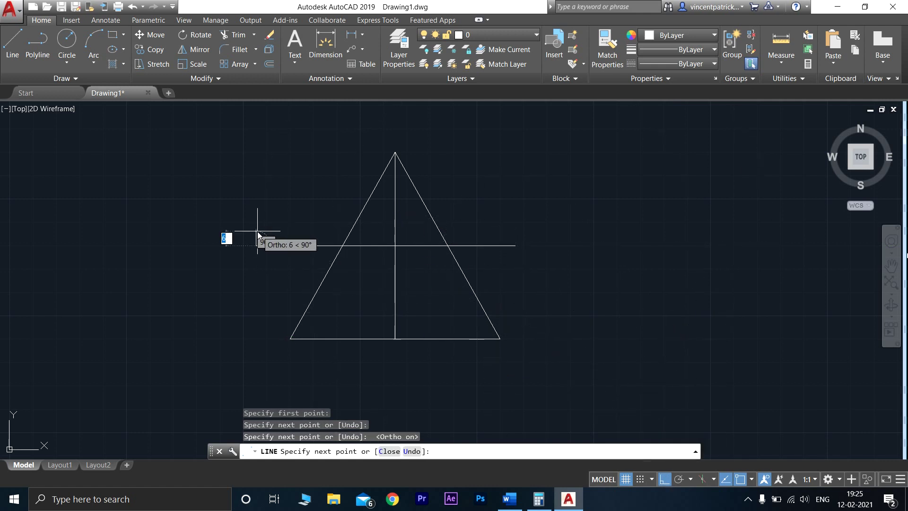
key(Return)
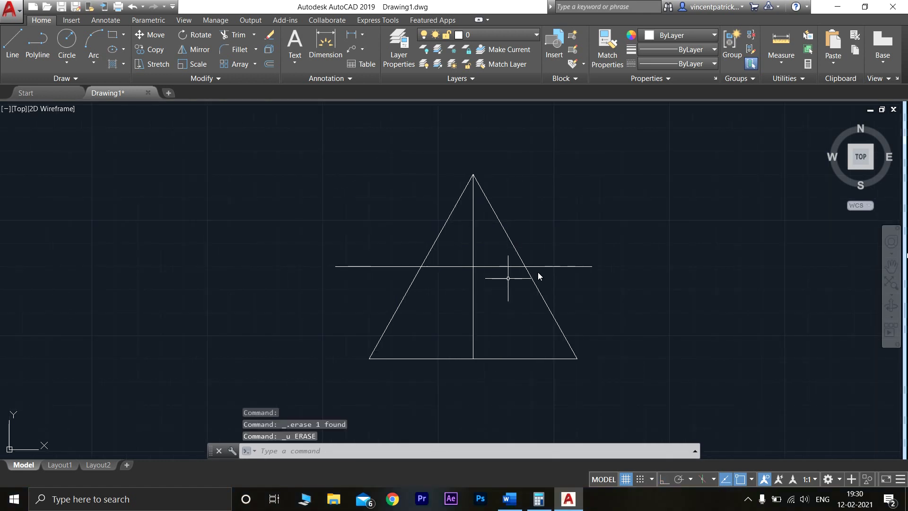
- Measure the left sloping side from the apex to its base end with a temporary aligned dimension, without placing it
click(325, 43)
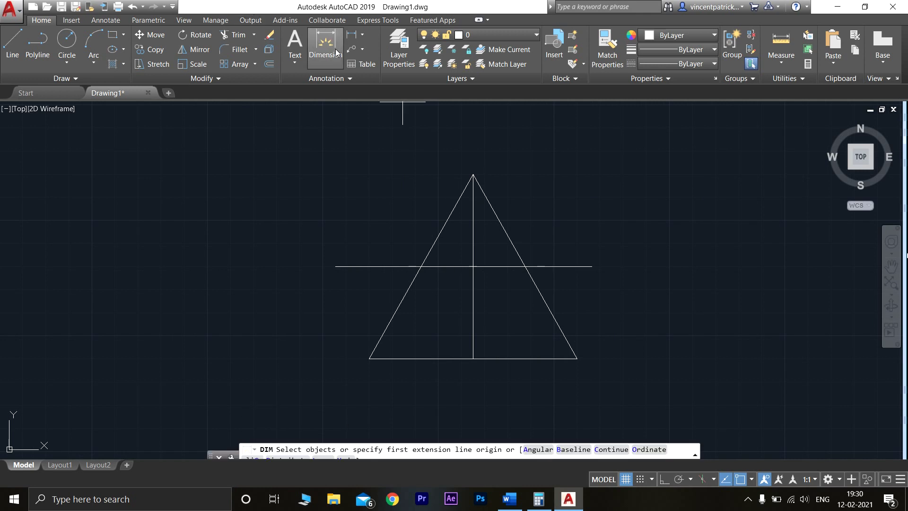
click(473, 175)
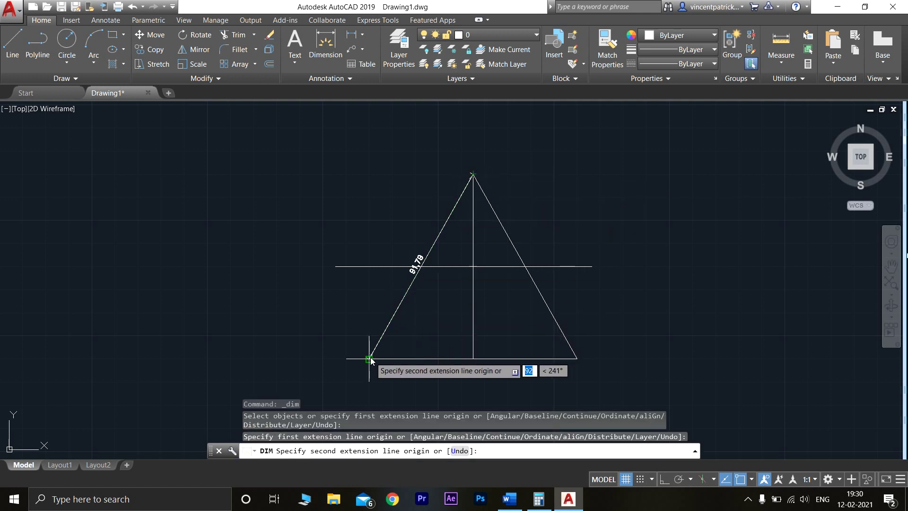
scroll(372, 362, up, 4)
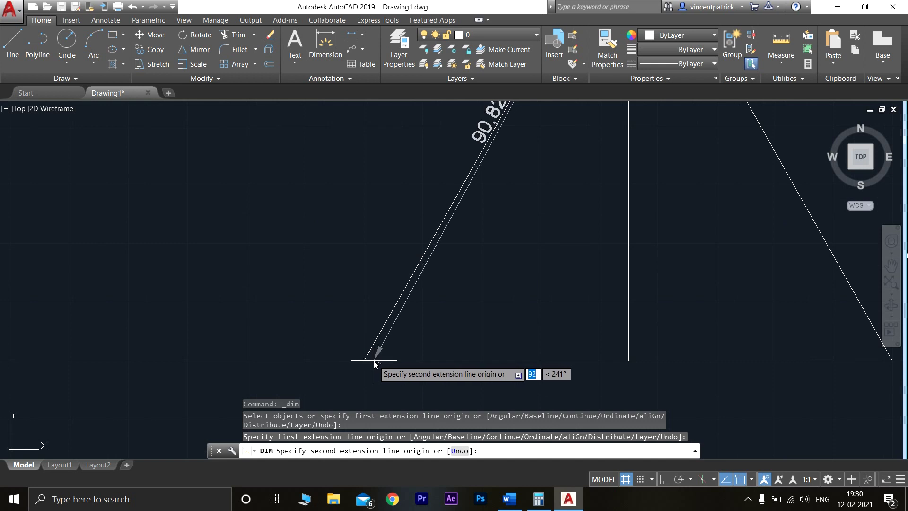
click(363, 361)
scroll(364, 362, down, 1)
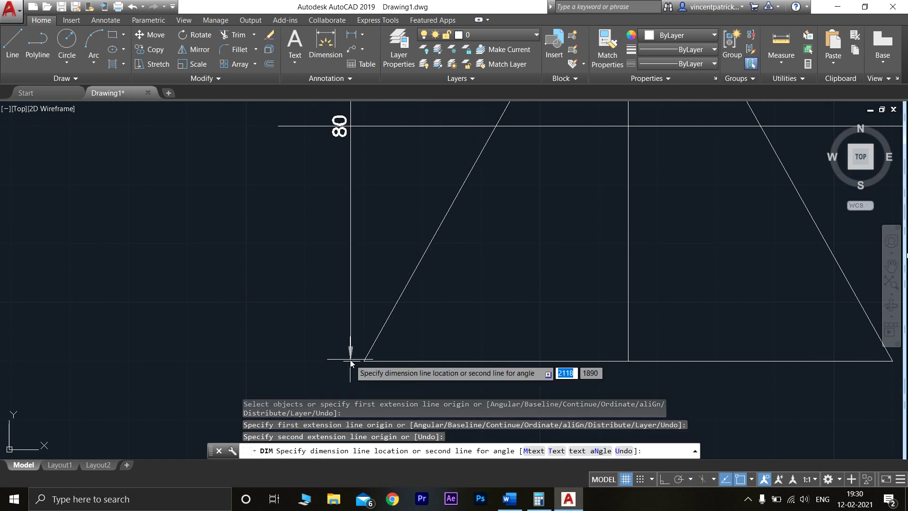
scroll(346, 358, down, 1)
scroll(346, 358, down, 2)
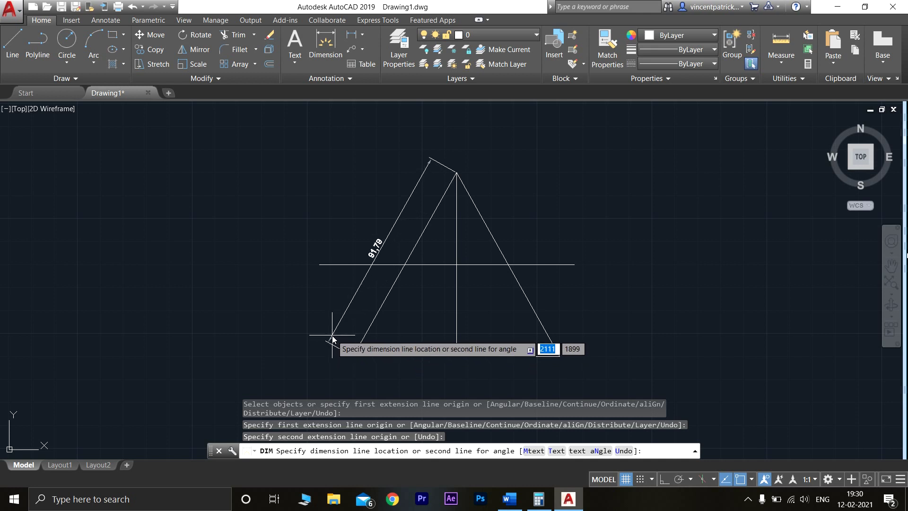
key(Escape)
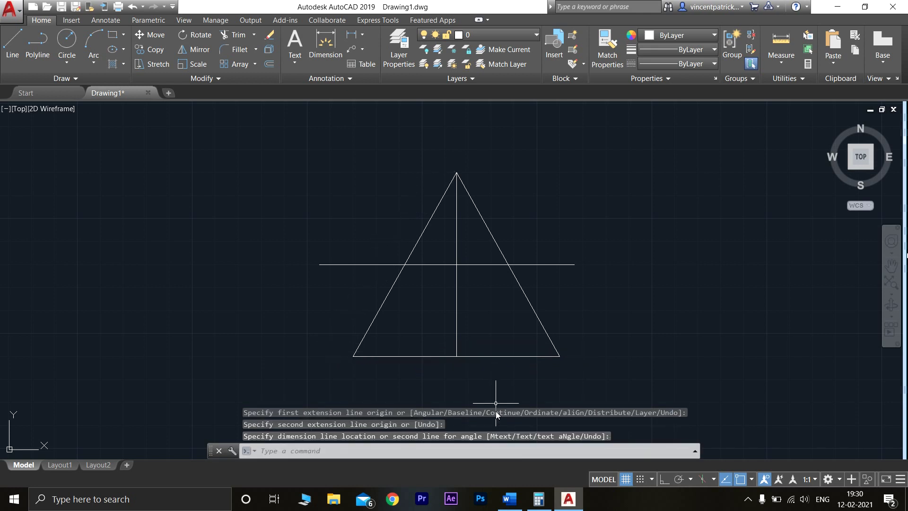
- Switch to Calculator and divide the sloping side's length, 91.79, by 6 to get the division spacing
click(539, 499)
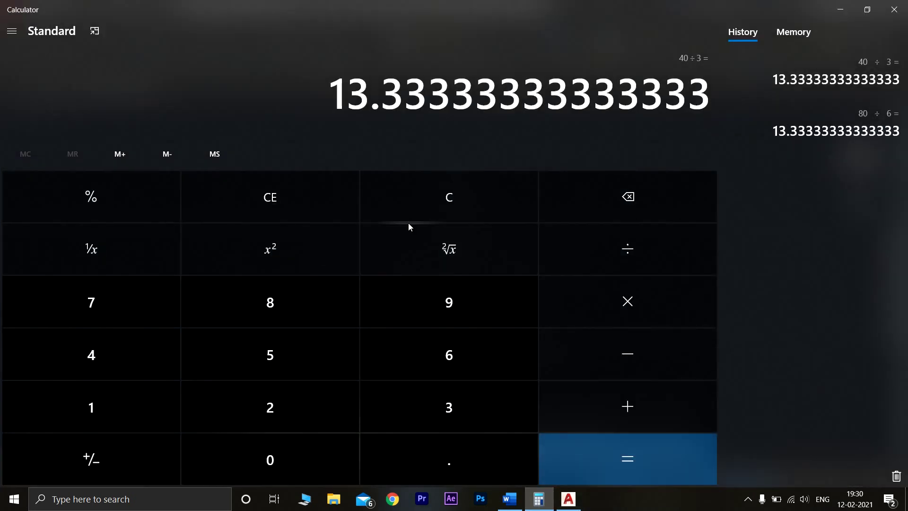
click(422, 218)
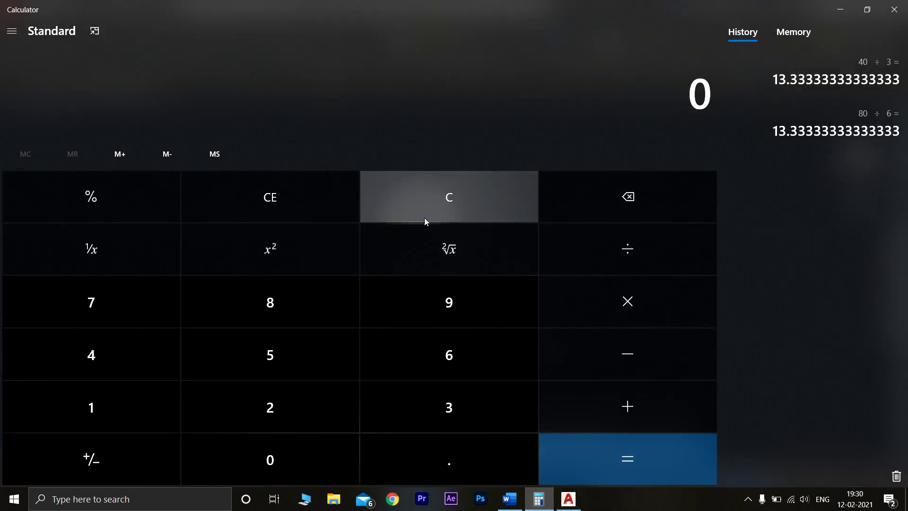
click(457, 302)
click(140, 408)
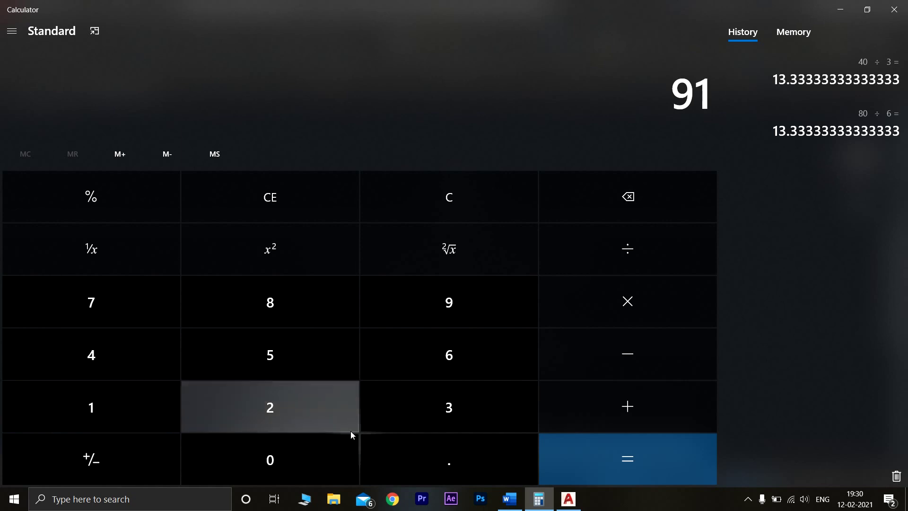
click(396, 449)
click(134, 297)
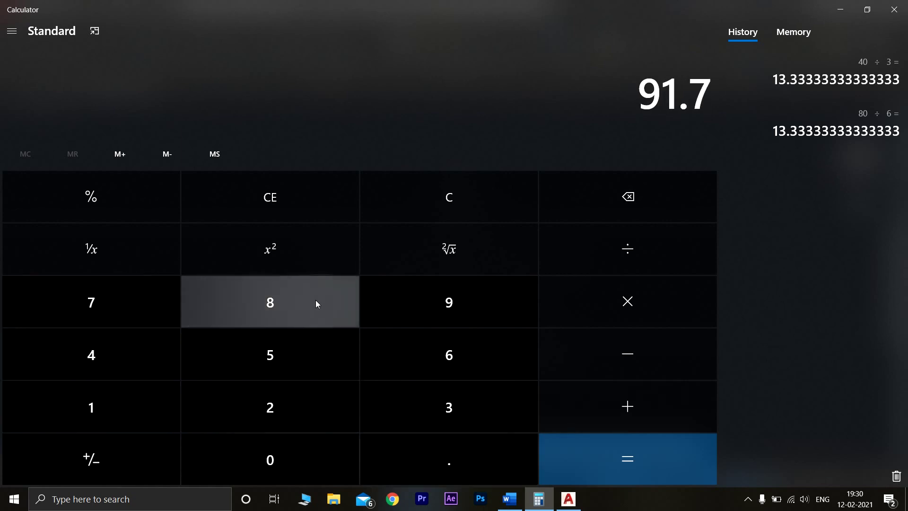
click(415, 301)
click(590, 246)
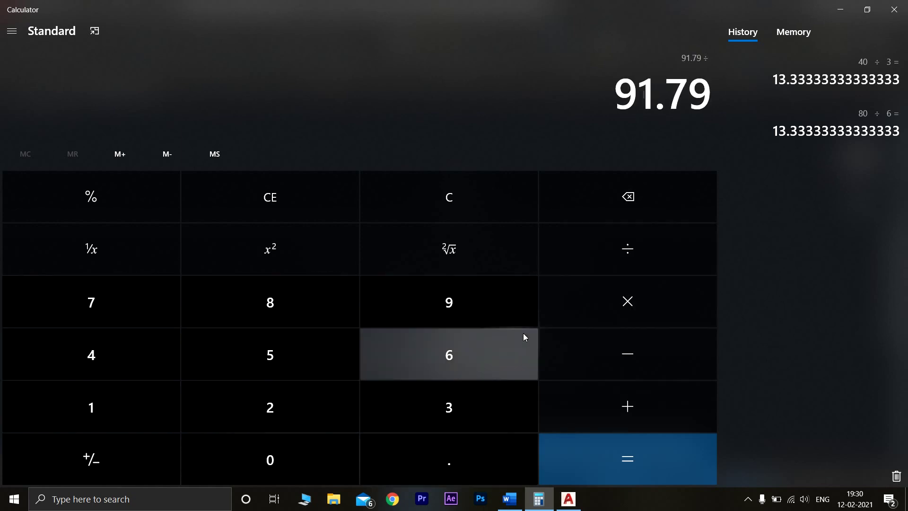
click(477, 358)
click(616, 458)
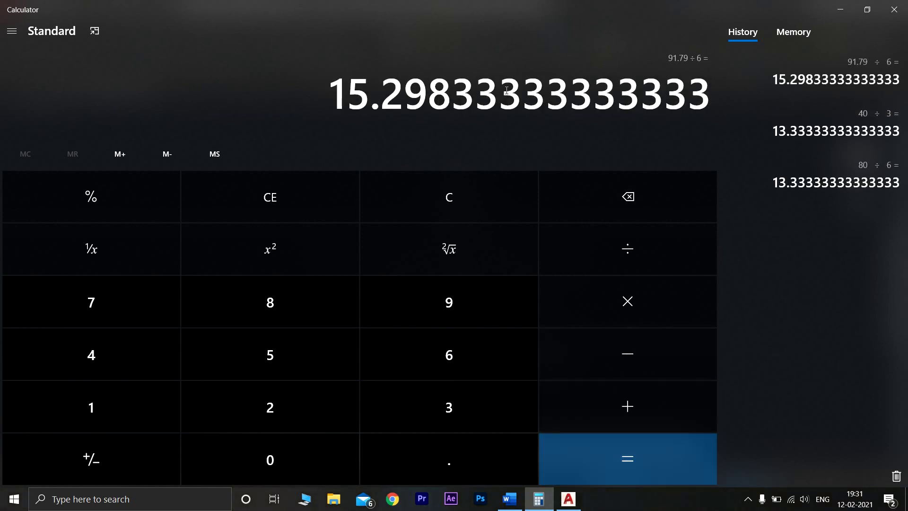
- Back in AutoCAD, draw two connected 15.3 mm line segments up the left sloping side from its base end, rechecking the spacing in Calculator
click(568, 499)
scroll(333, 219, up, 4)
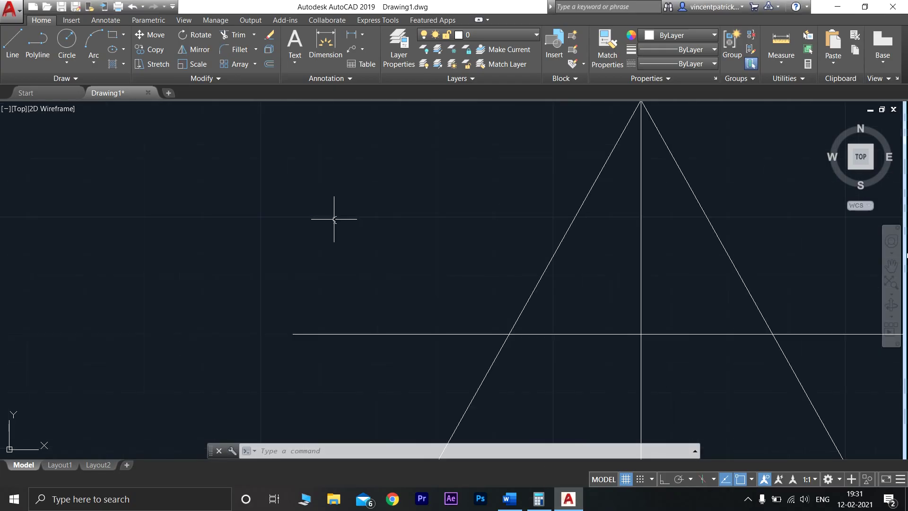
click(13, 48)
scroll(531, 375, down, 4)
scroll(458, 308, up, 5)
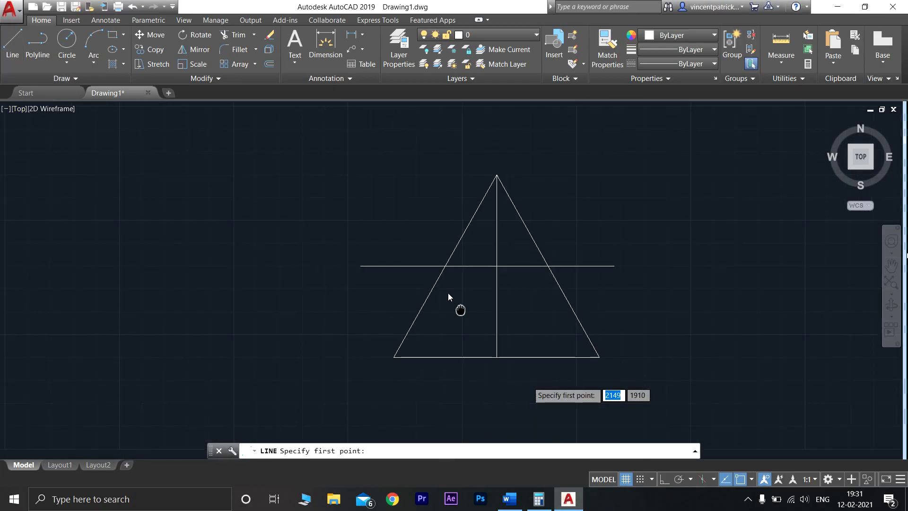
click(289, 356)
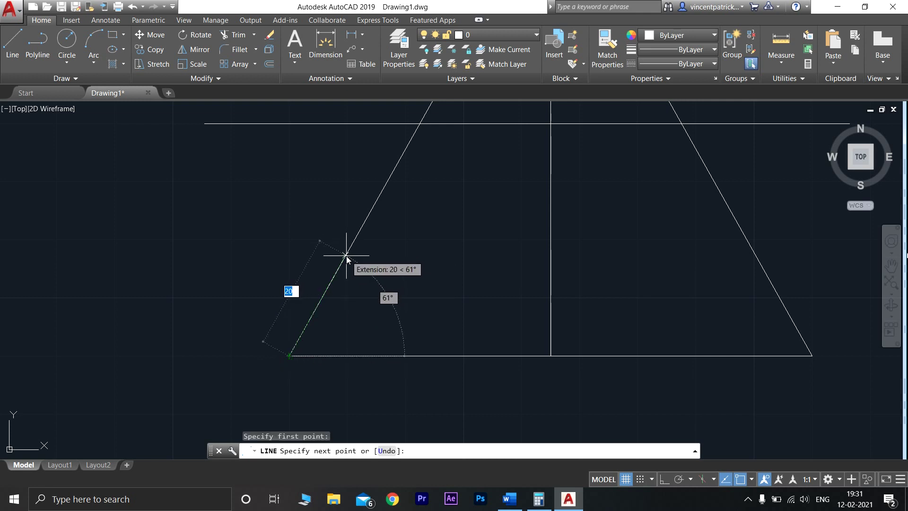
text(1)
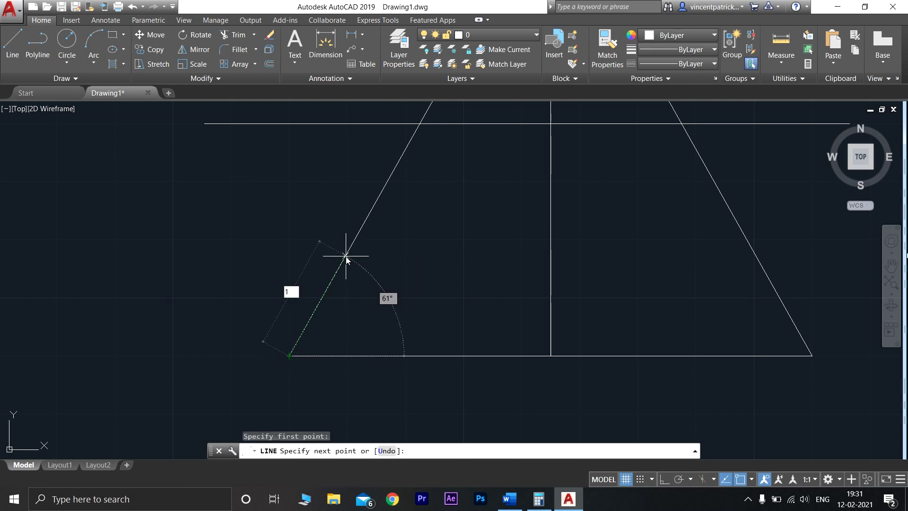
click(538, 499)
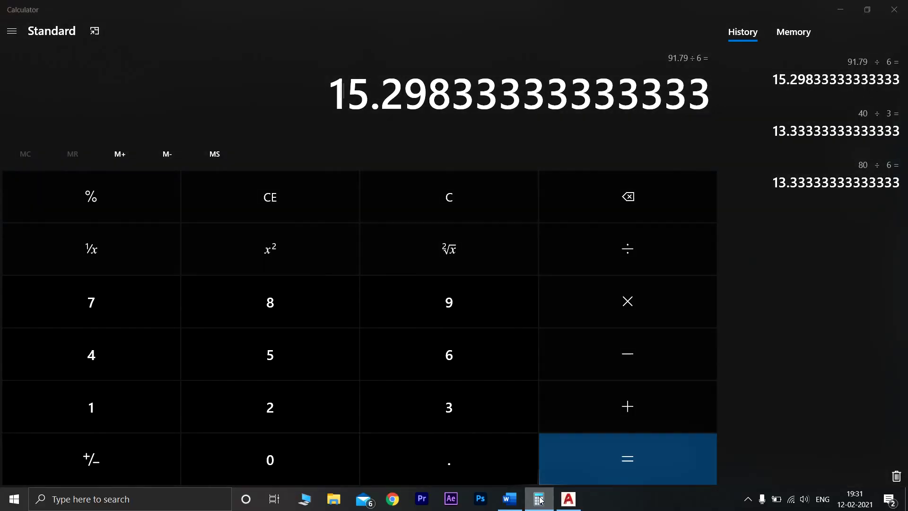
click(539, 498)
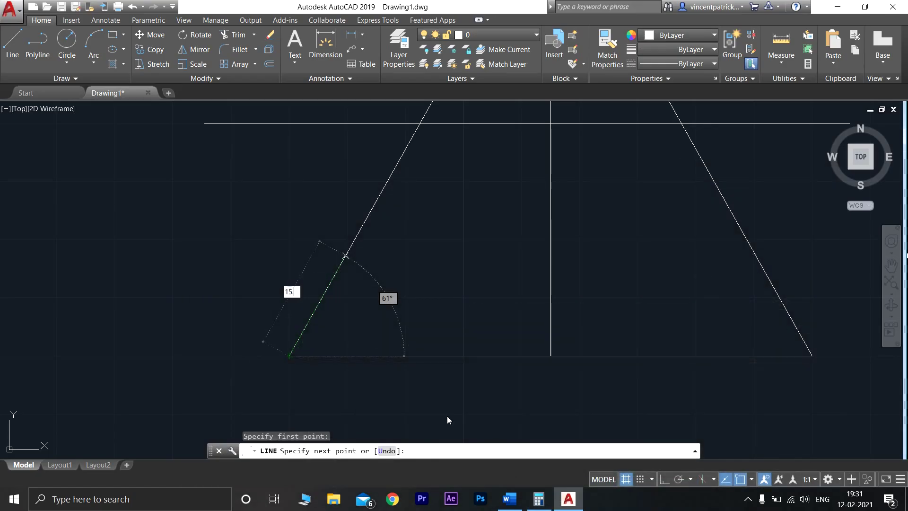
text(5.3)
key(Return)
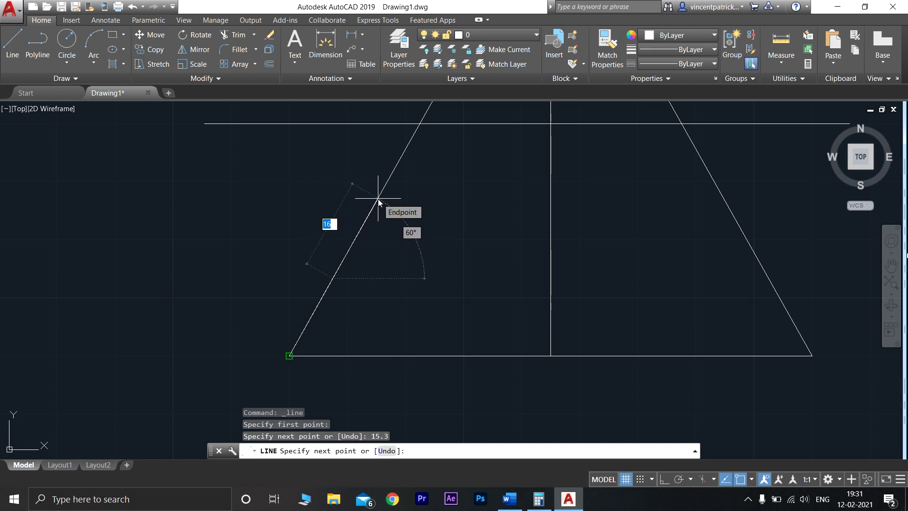
text(15.3)
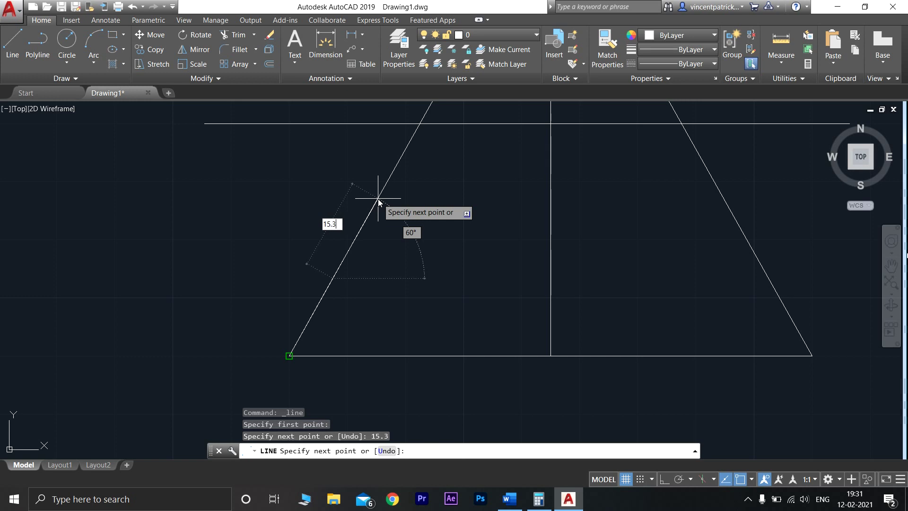
key(Return)
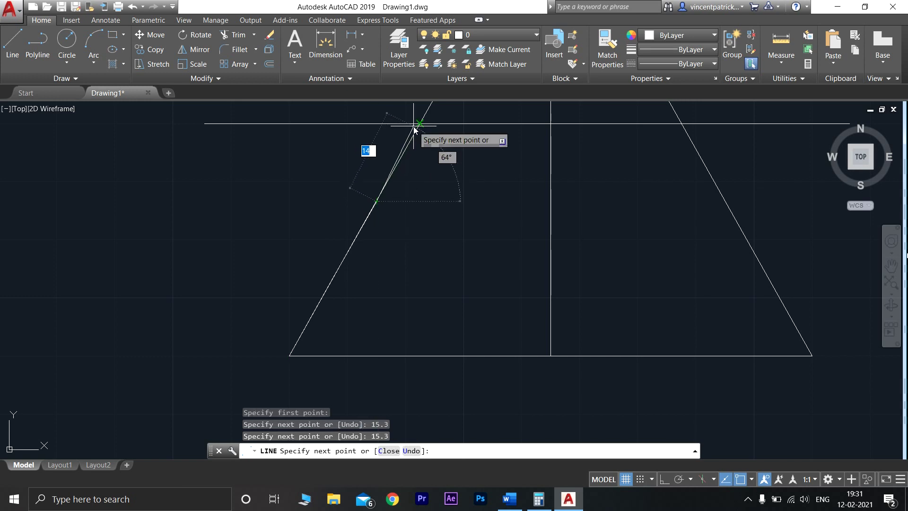
- Continue the line chain up the left sloping side from the horizontal line with two 15.3 mm segments, and end it at the apex
scroll(419, 127, down, 4)
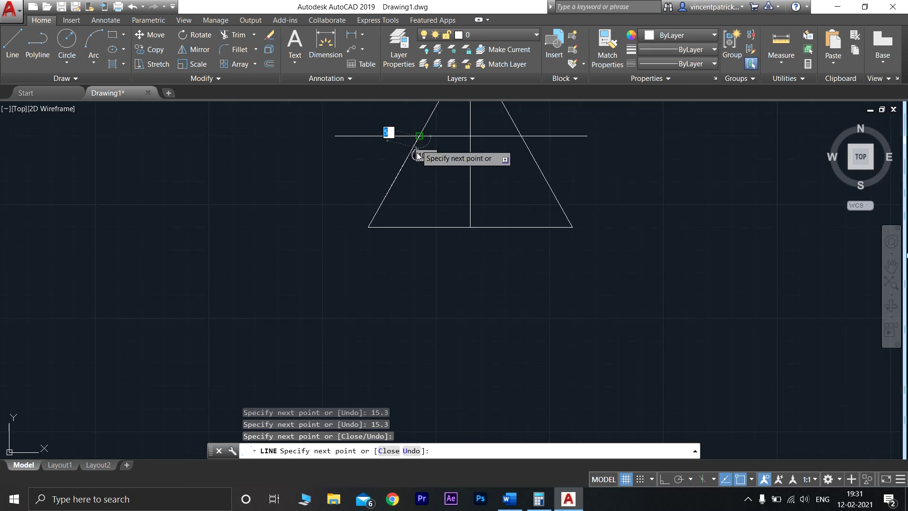
middle_drag(416, 152, 350, 261)
scroll(351, 254, up, 4)
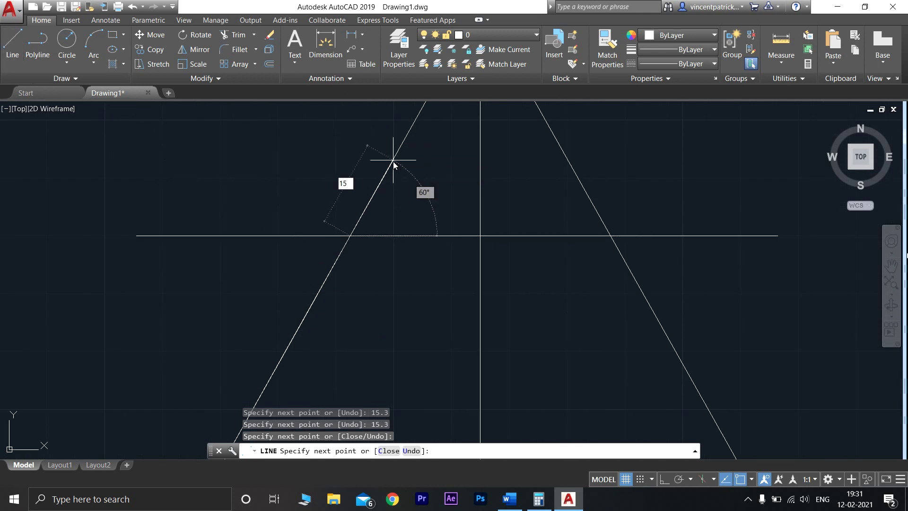
text(.3)
key(Return)
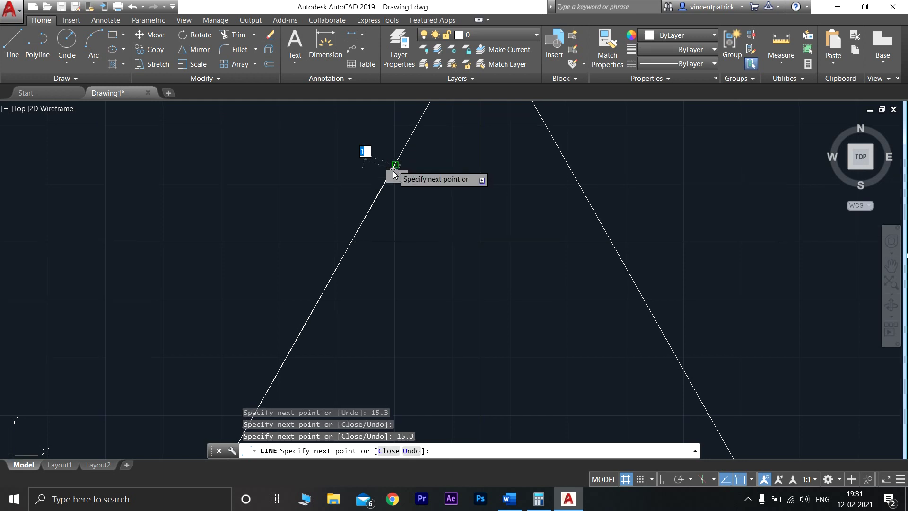
middle_drag(394, 175, 337, 308)
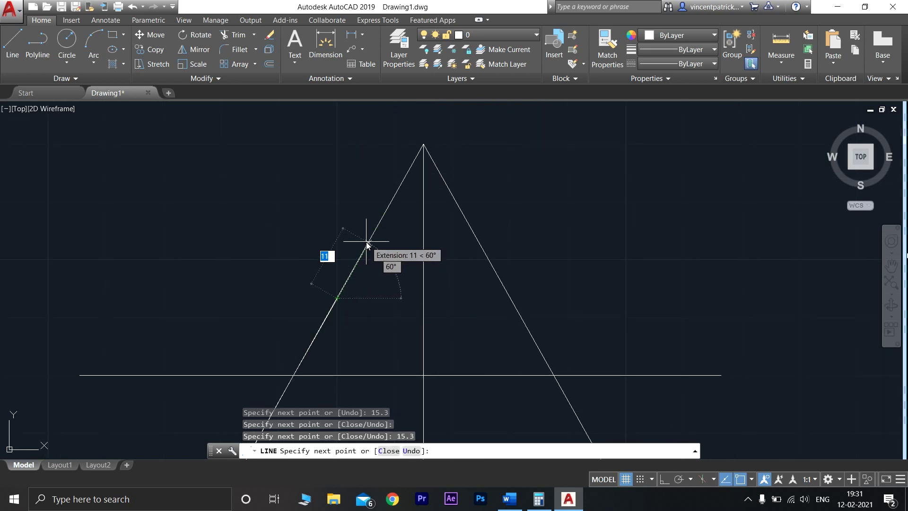
text(1)
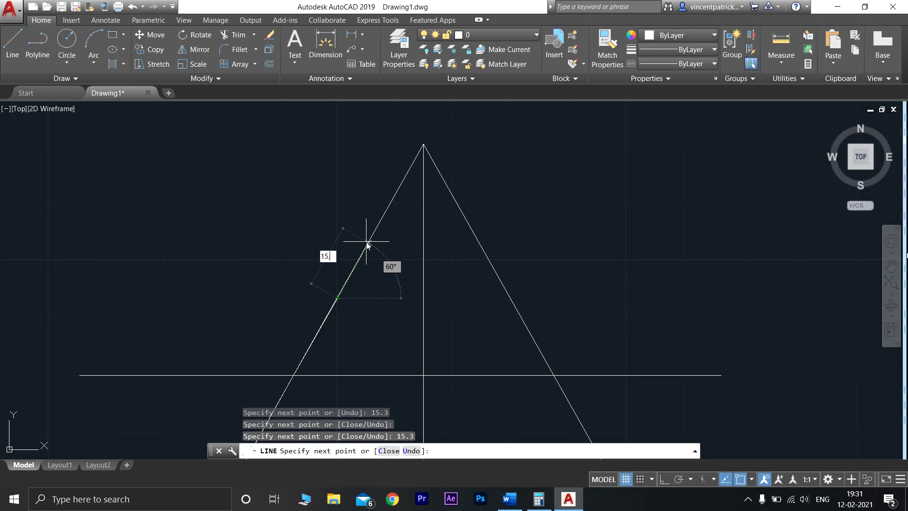
key(Return)
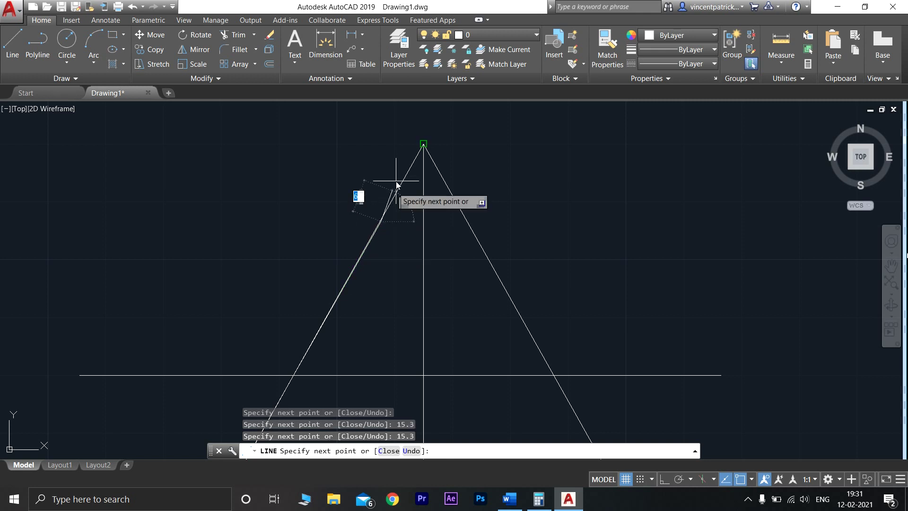
click(424, 142)
key(Return)
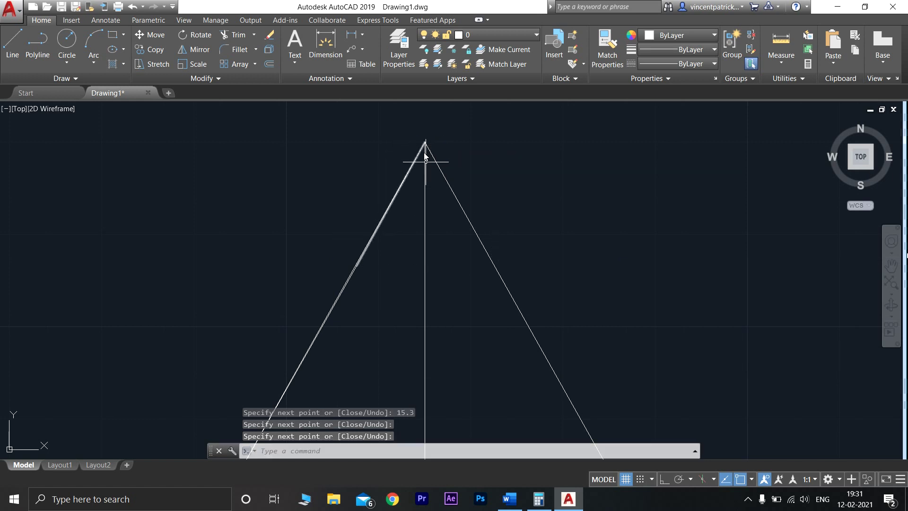
- Draw connected lines up the right sloping side from its base end: two 15.3 mm segments and a third ending at the horizontal line
scroll(474, 336, down, 1)
middle_drag(473, 337, 482, 251)
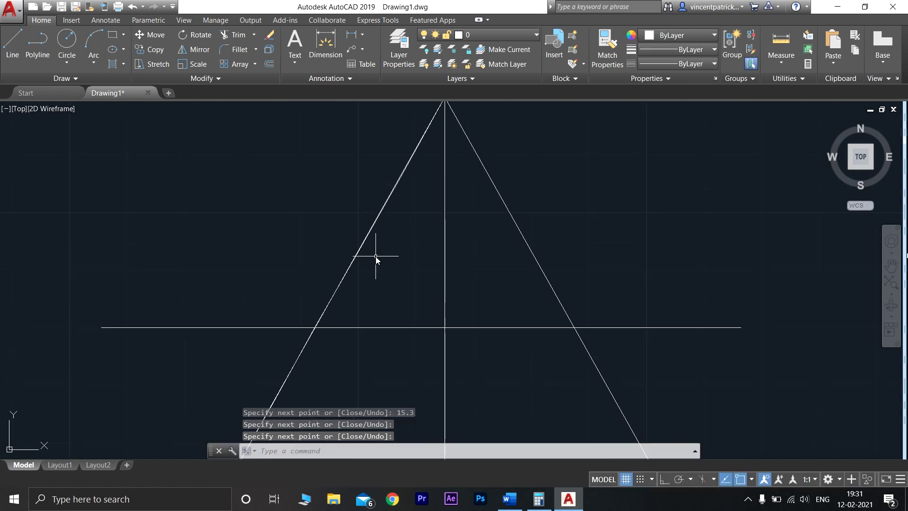
scroll(346, 299, down, 3)
scroll(347, 297, up, 6)
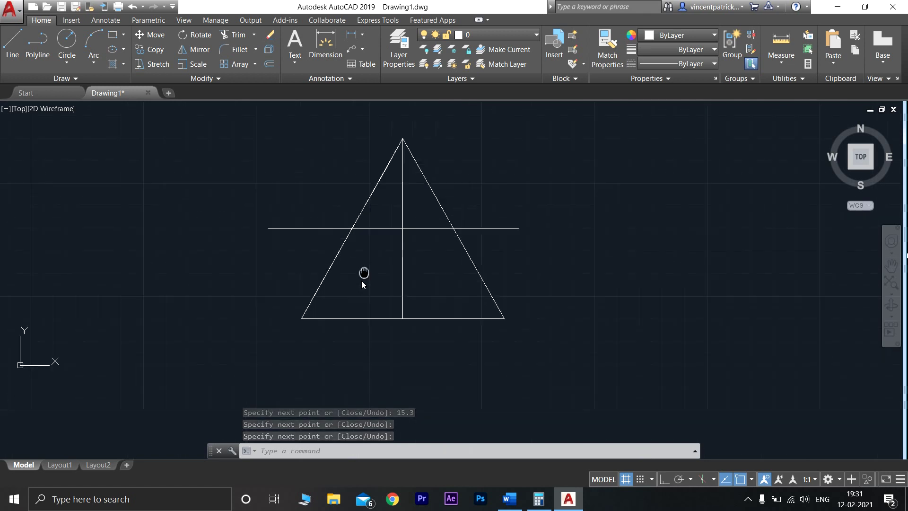
middle_drag(555, 313, 280, 290)
click(19, 39)
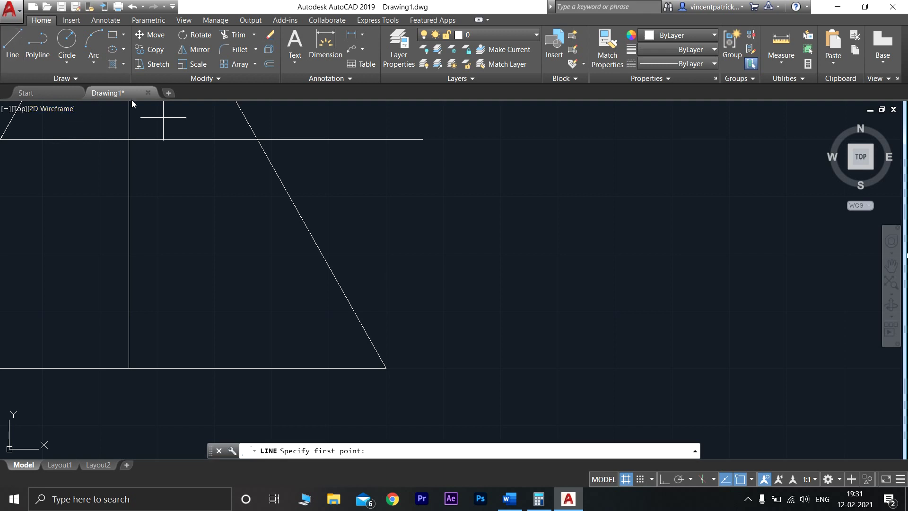
click(382, 367)
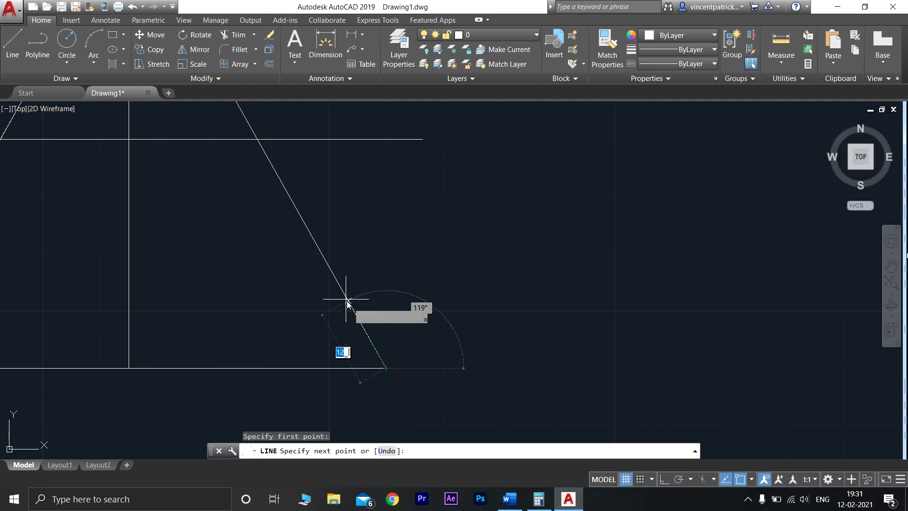
text(1)
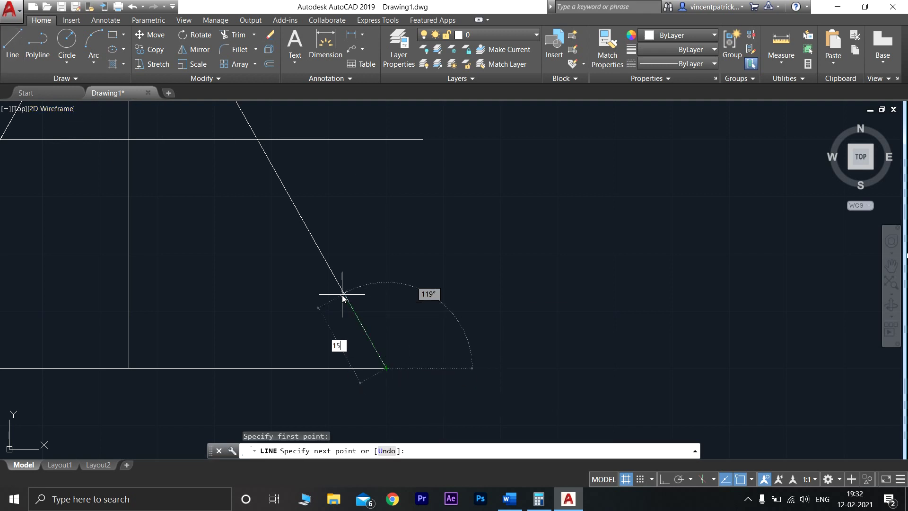
key(Return)
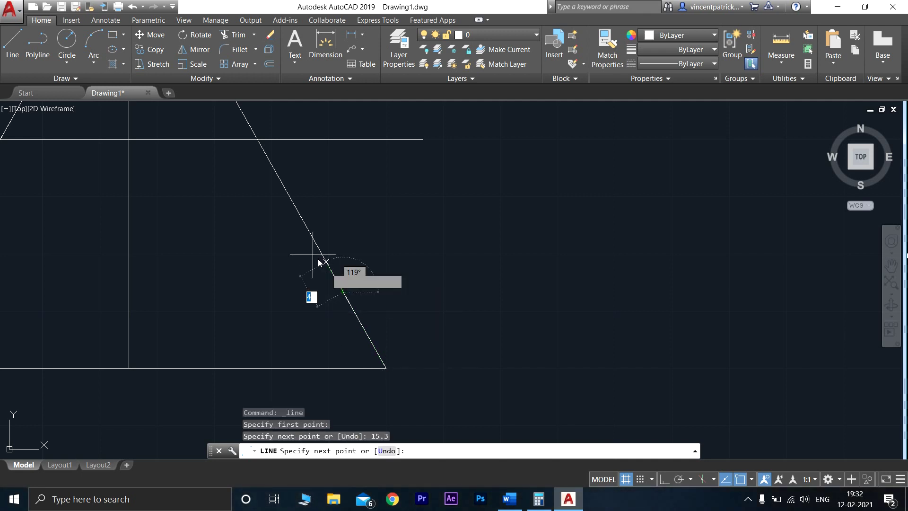
text(1)
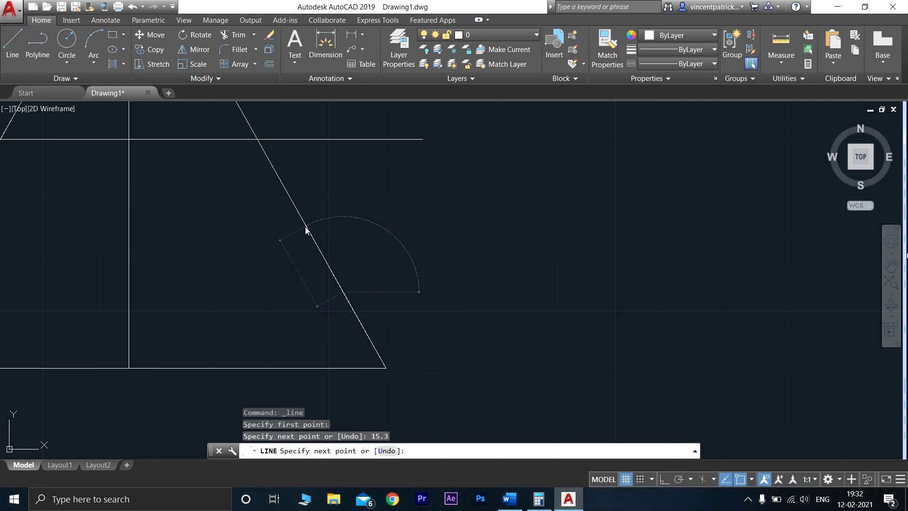
key(Return)
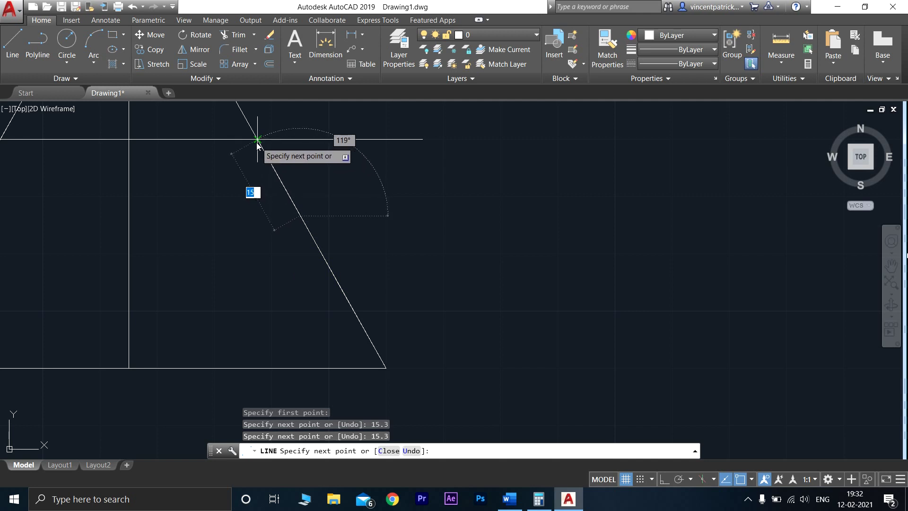
middle_drag(256, 143, 367, 356)
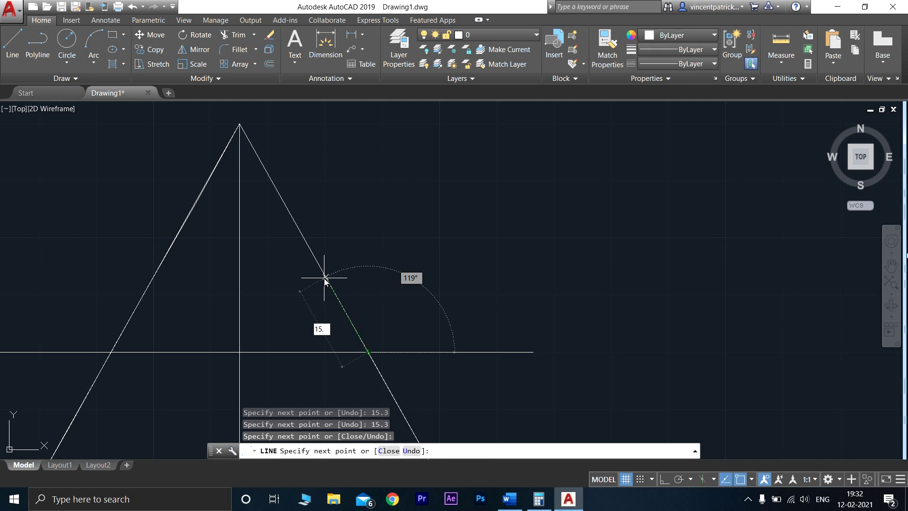
- Continue the line chain up the right sloping side from the horizontal line with two 15.3 mm segments, and end it at the apex
key(Return)
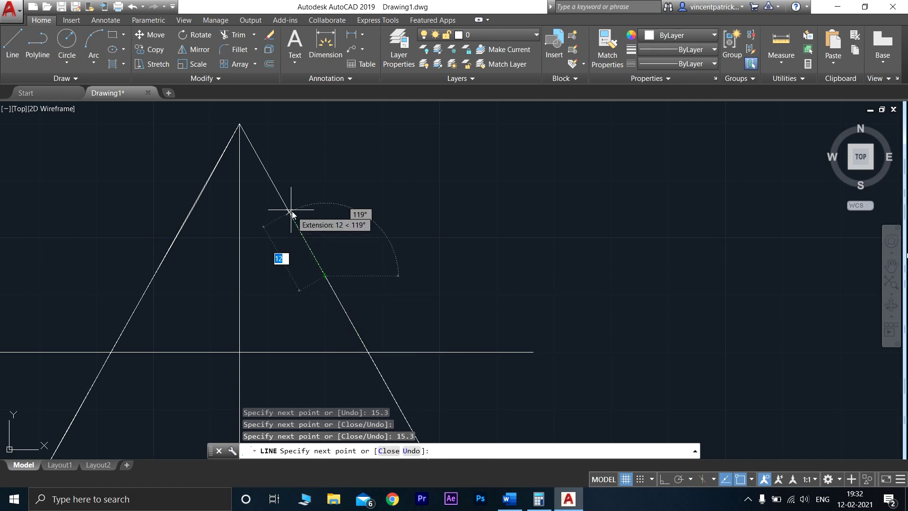
text(1)
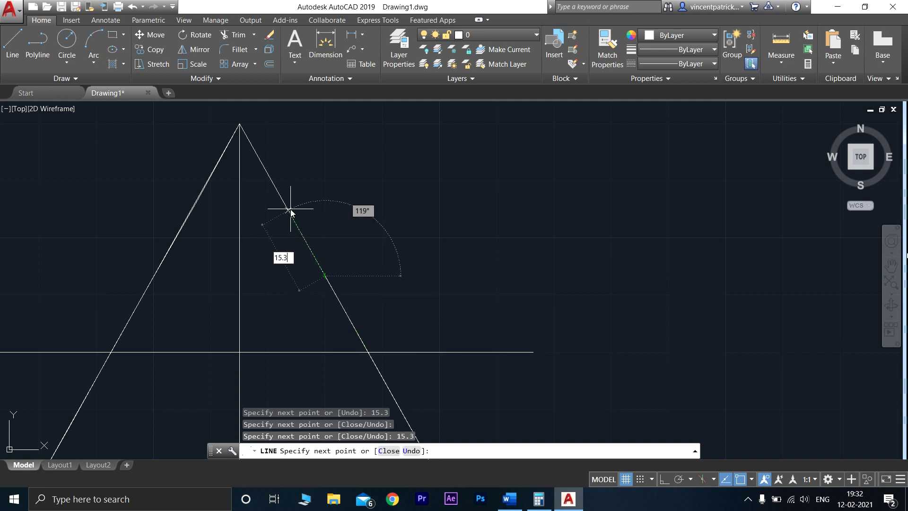
text(5.3)
key(Return)
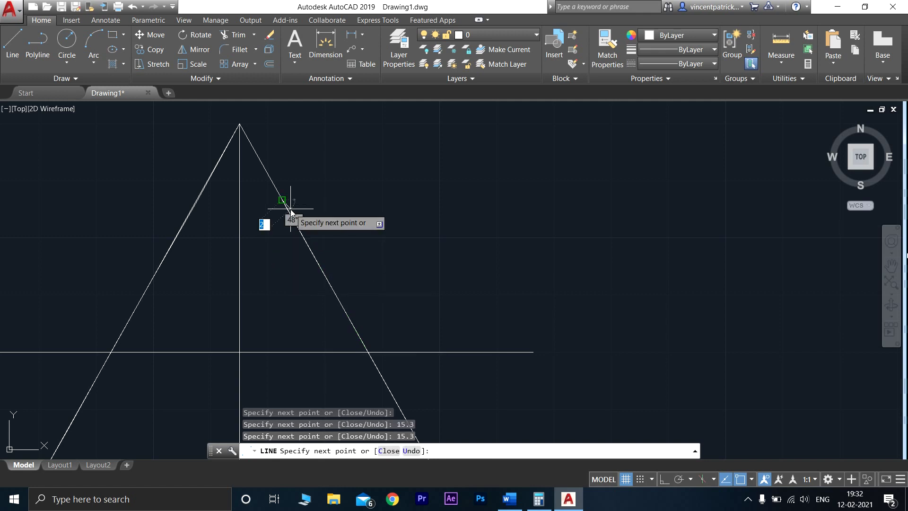
click(240, 124)
key(Return)
scroll(324, 265, down, 3)
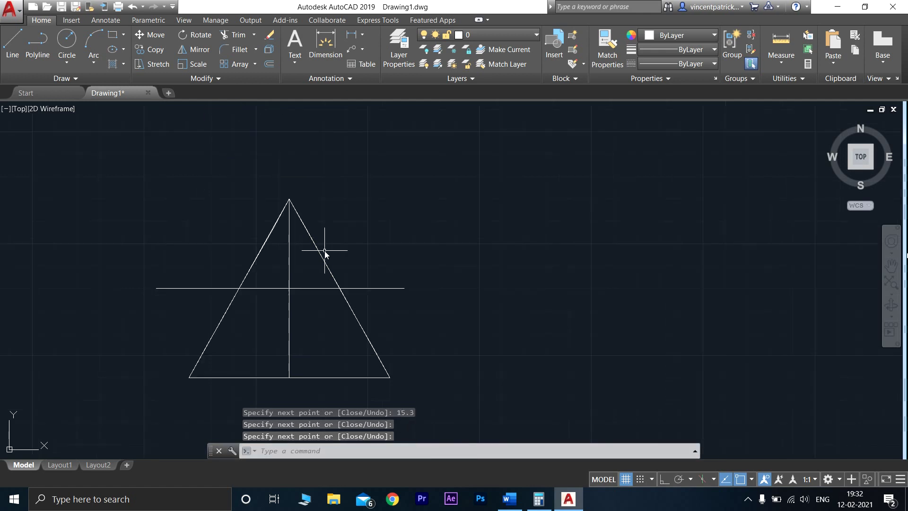
- Undo the last three line operations
middle_drag(411, 259, 556, 210)
scroll(519, 278, down, 2)
scroll(452, 325, up, 4)
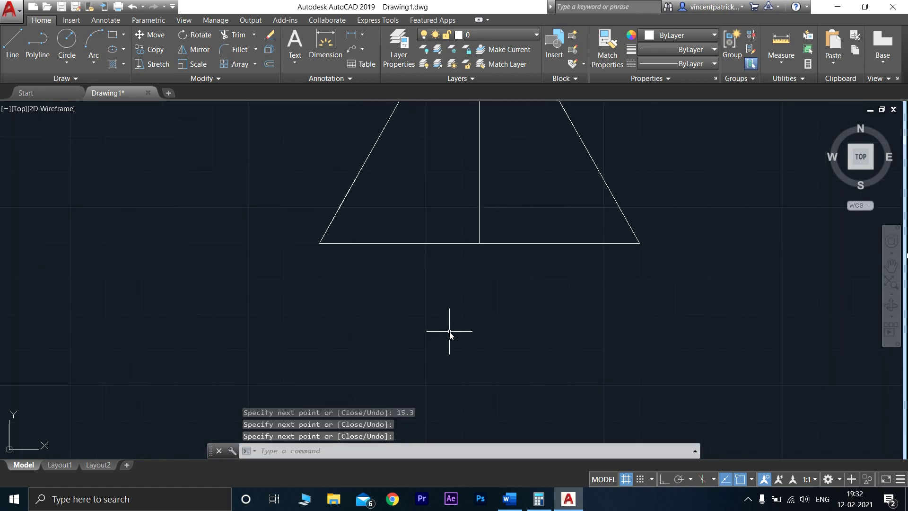
middle_drag(466, 192, 420, 340)
key(ctrl+z)
key(ctrl+z)
key(ctrl+z)
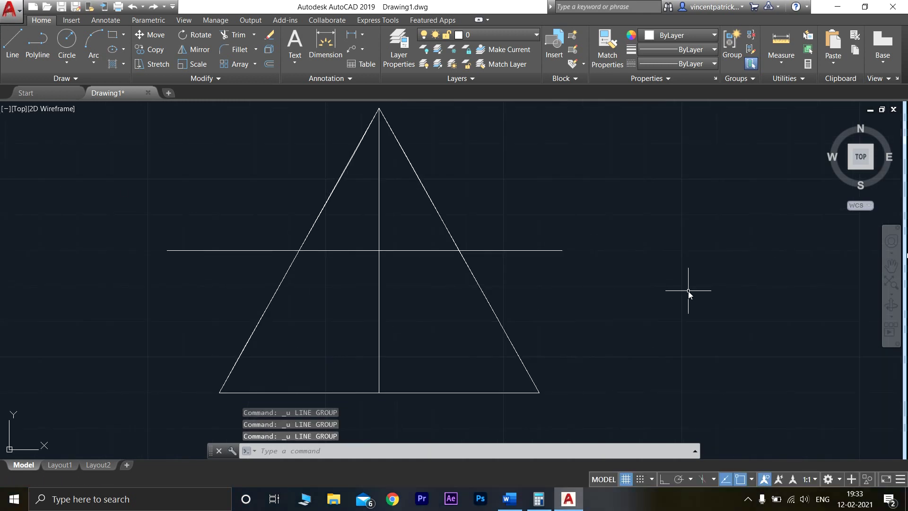
- Draw two crossing lines, each joining the lowest division point of one sloping side to the uppermost division point of the opposite side
middle_drag(655, 295, 676, 305)
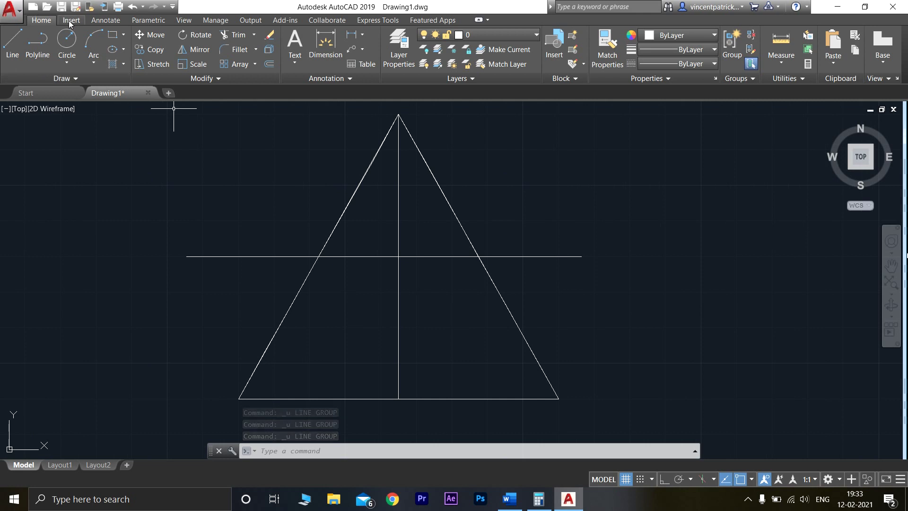
click(20, 47)
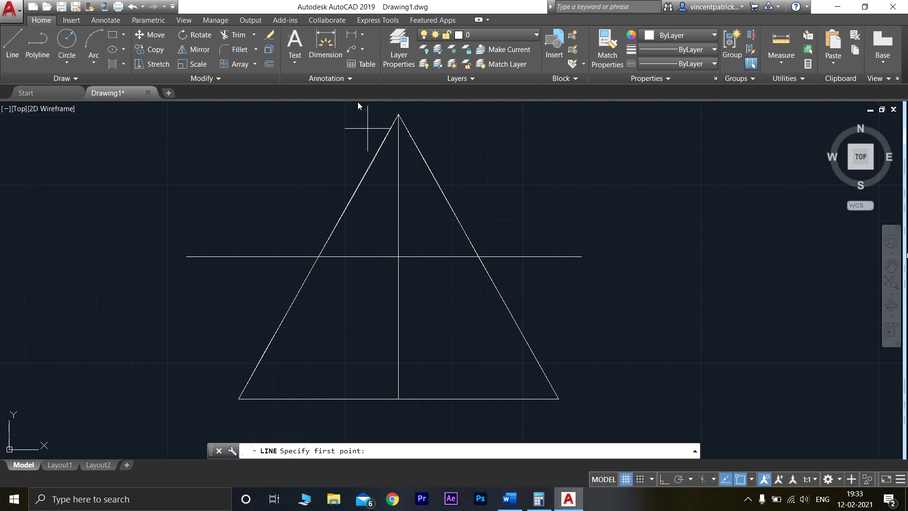
click(266, 352)
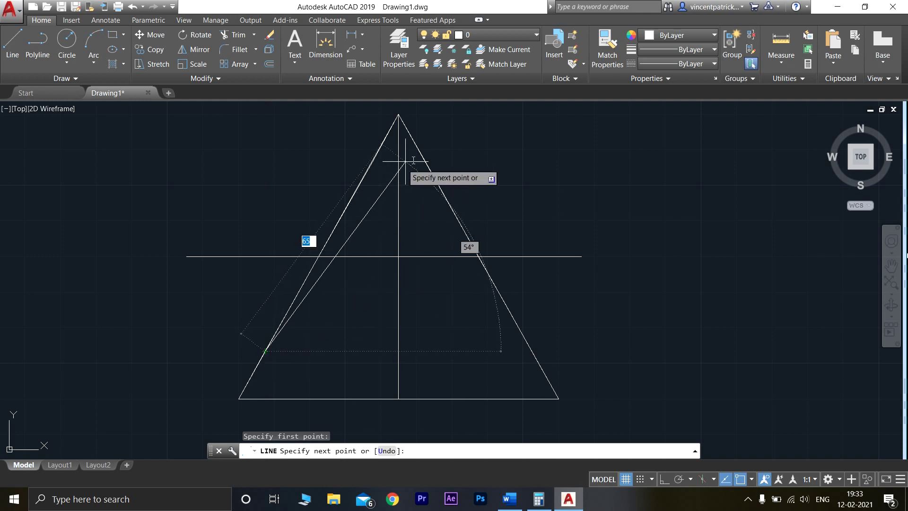
click(426, 162)
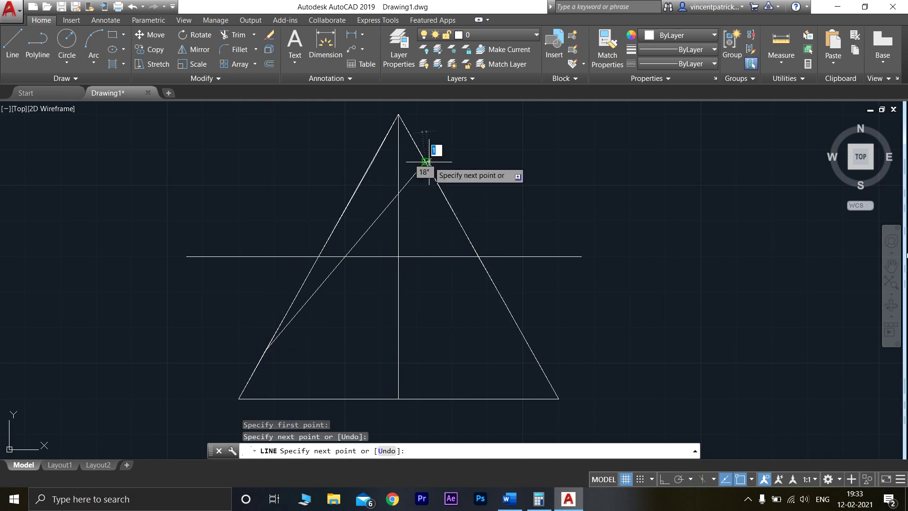
key(Return)
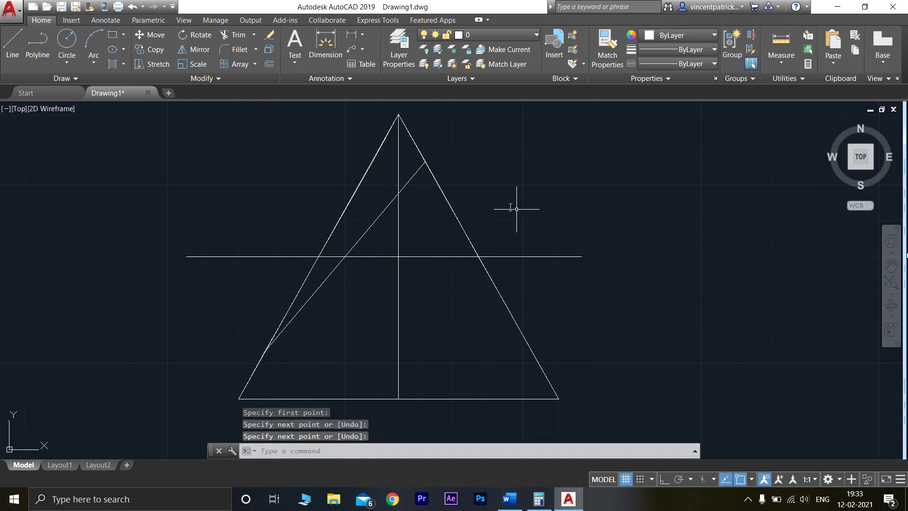
click(13, 45)
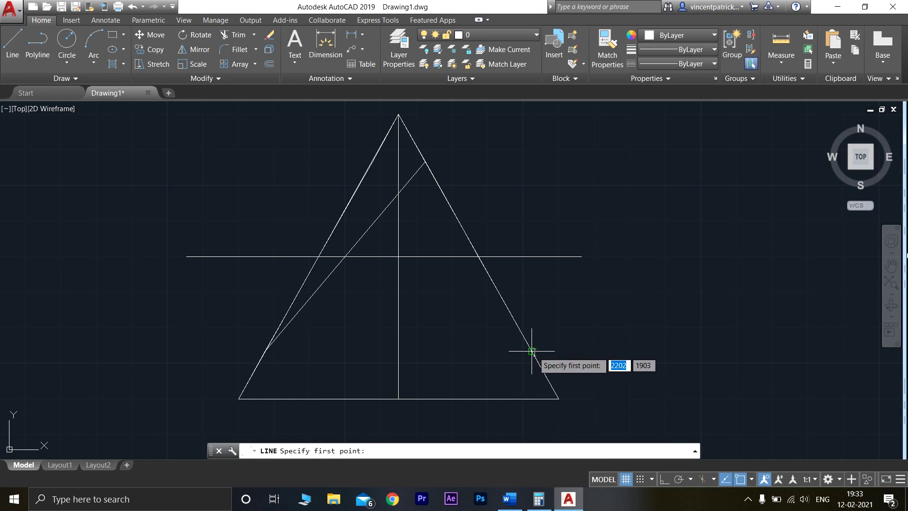
click(531, 351)
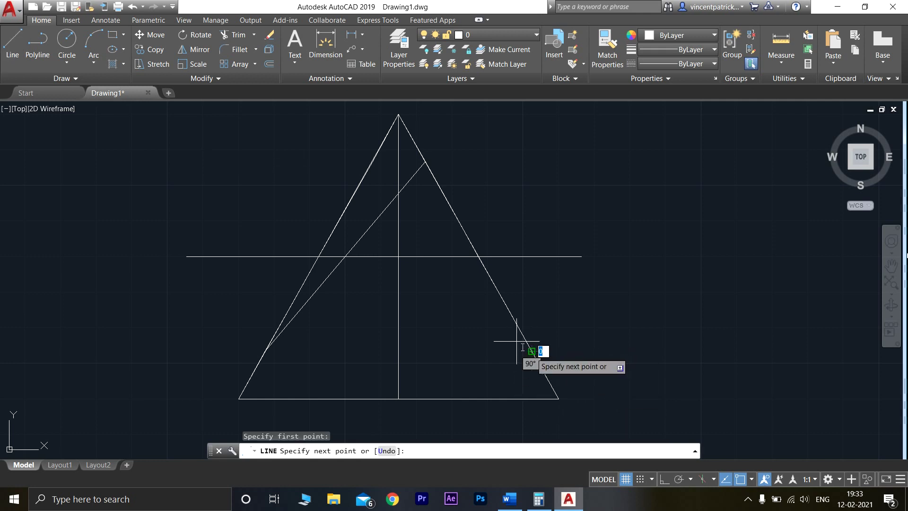
click(372, 162)
key(Return)
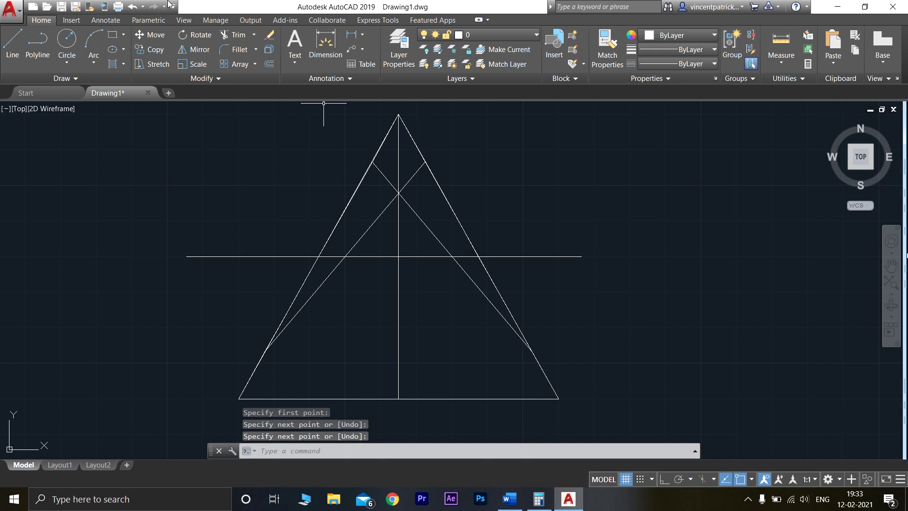
- Draw two crossing lines, each joining the second division point from the base on one side to the second from the apex on the other
click(13, 66)
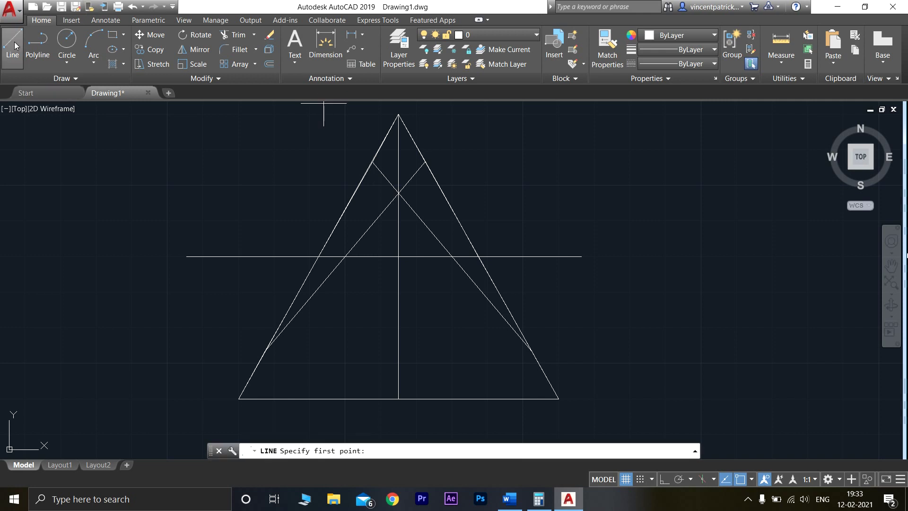
click(292, 304)
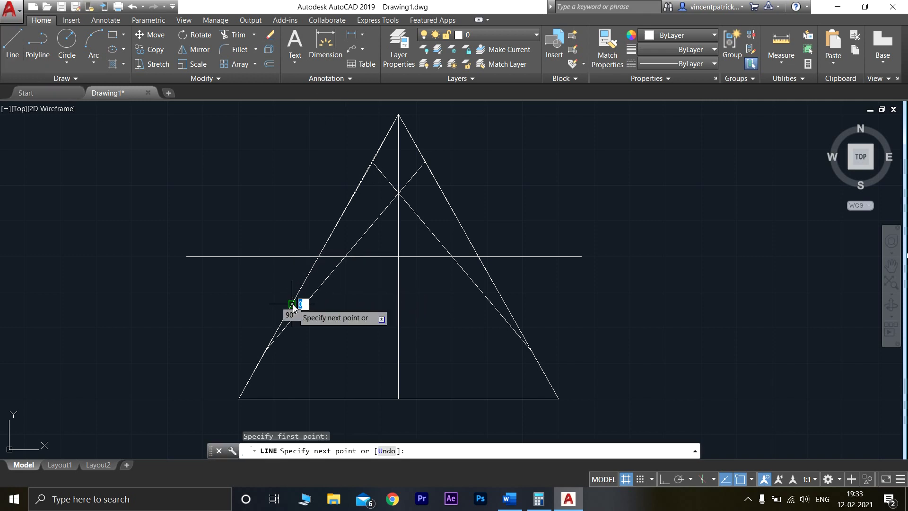
click(449, 208)
key(Return)
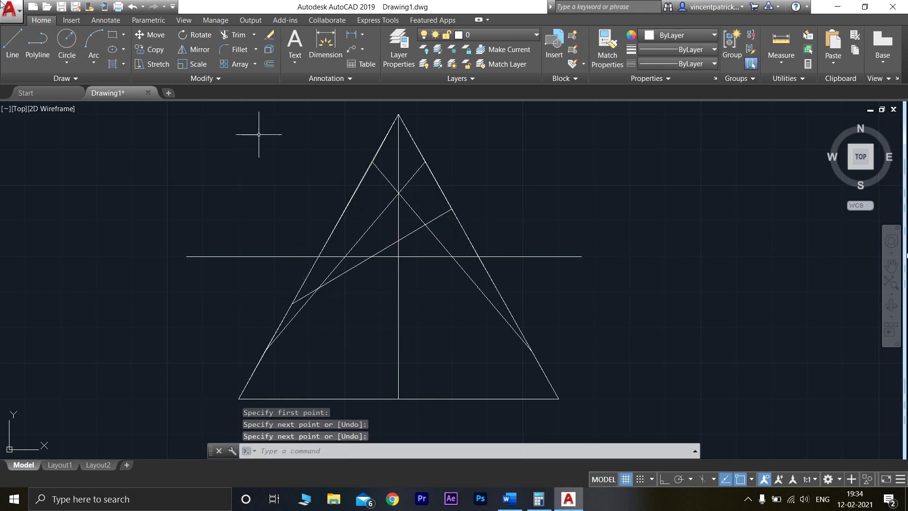
key(Return)
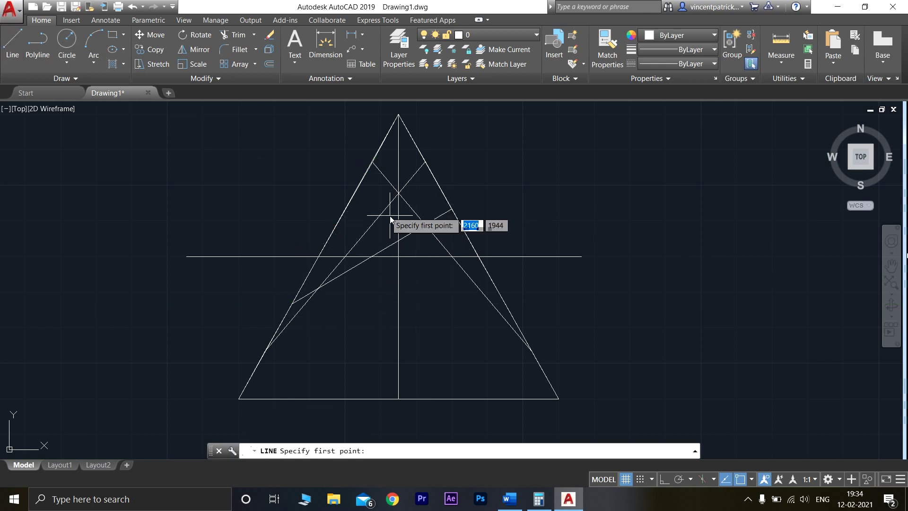
click(346, 209)
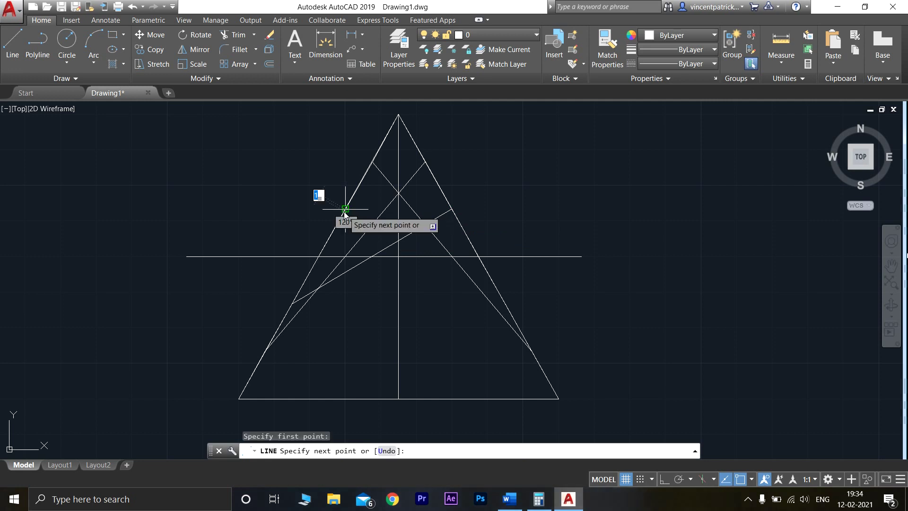
click(505, 303)
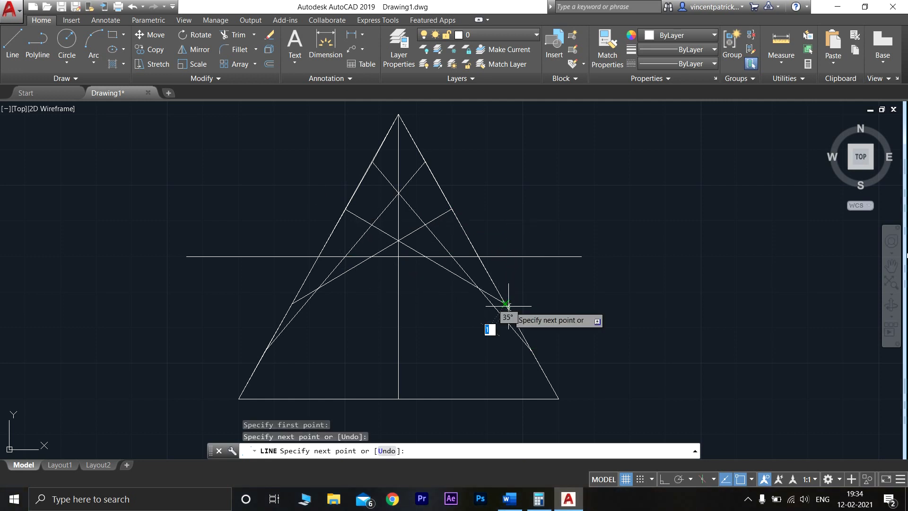
key(Return)
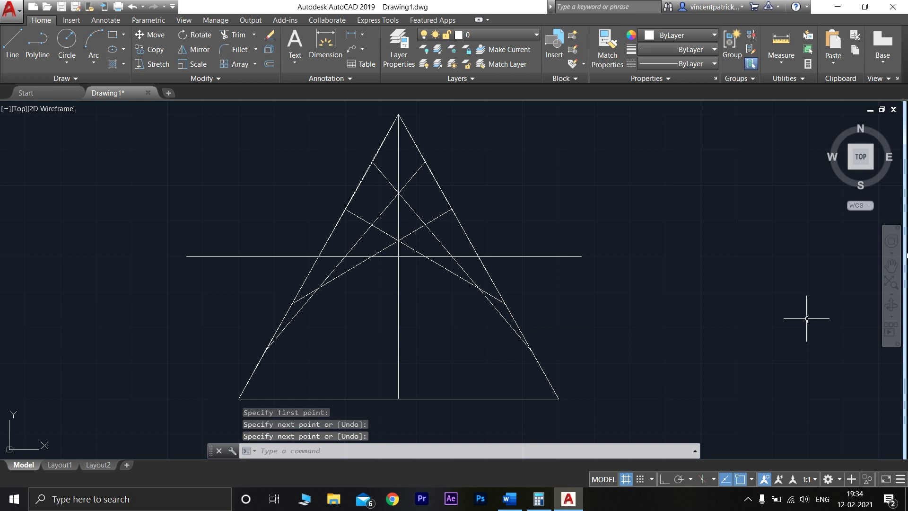
- Delete both halves of the horizontal construction line crossing the middle of the triangle
scroll(761, 292, down, 2)
scroll(643, 299, up, 2)
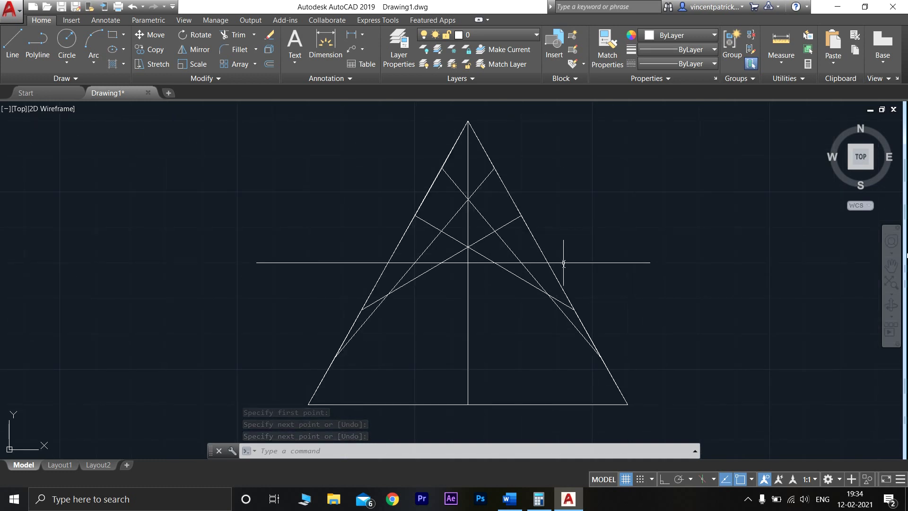
click(618, 262)
key(Delete)
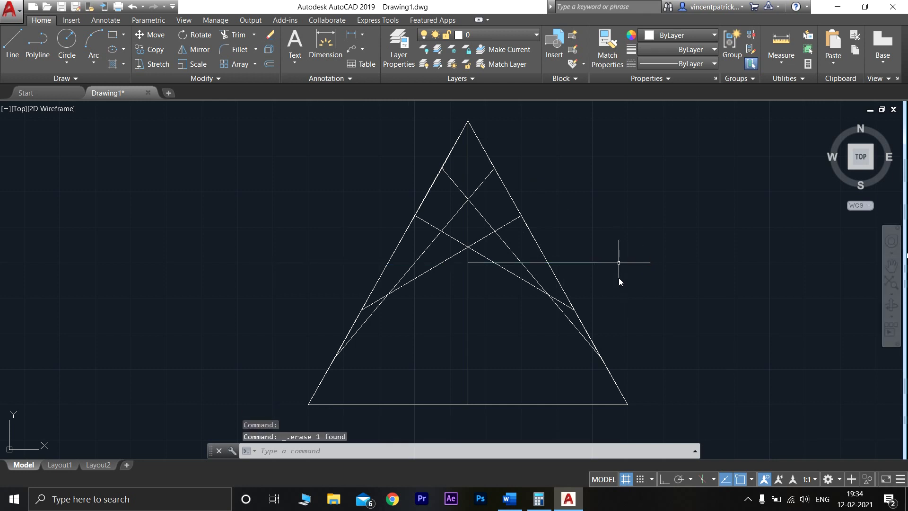
click(608, 262)
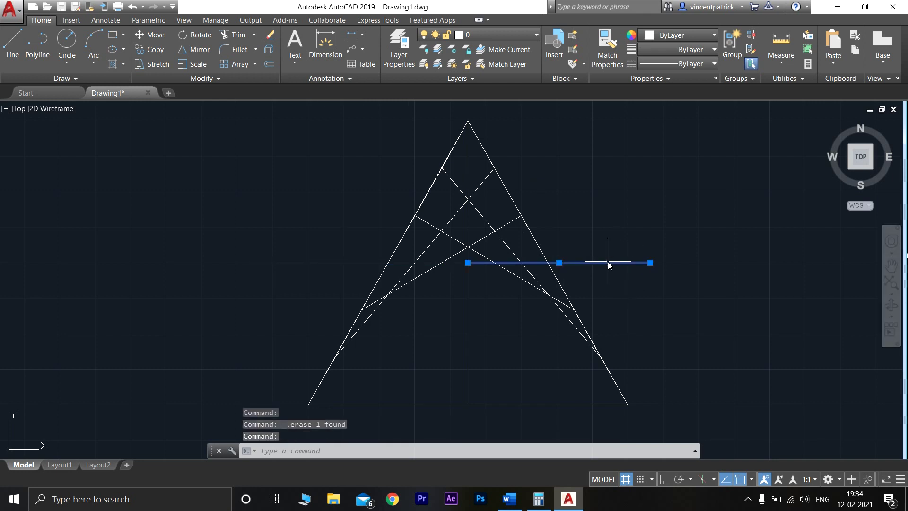
key(Delete)
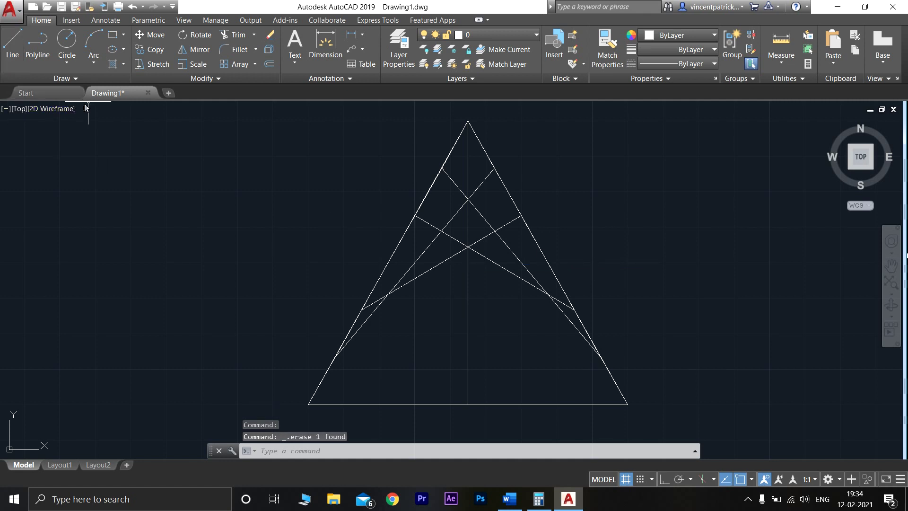
click(59, 78)
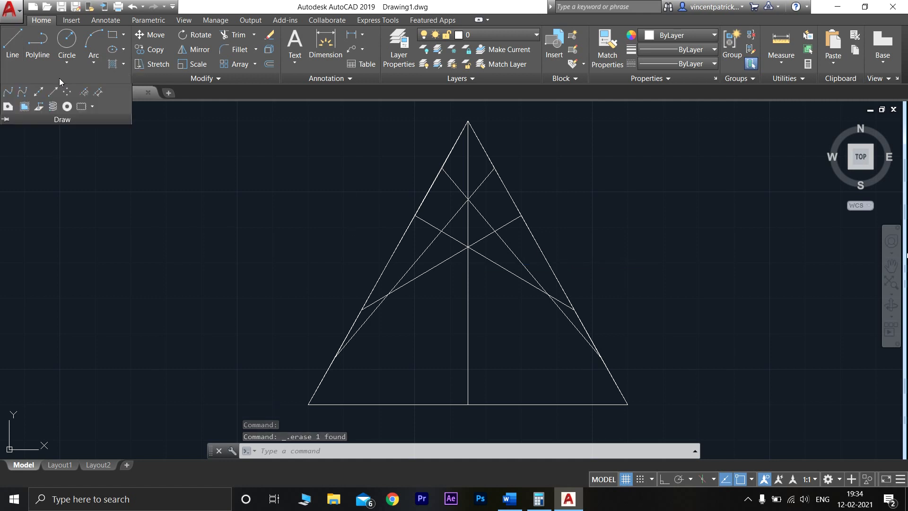
click(8, 92)
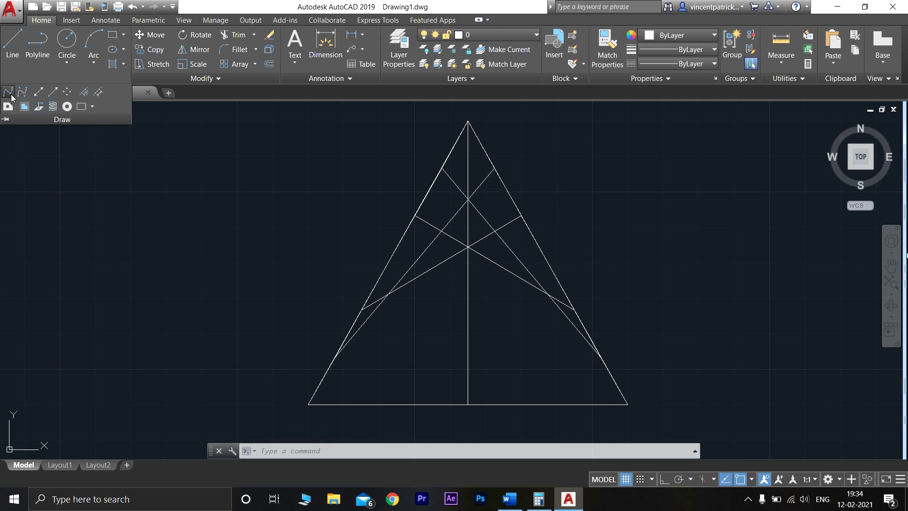
click(307, 404)
key(ctrl+z)
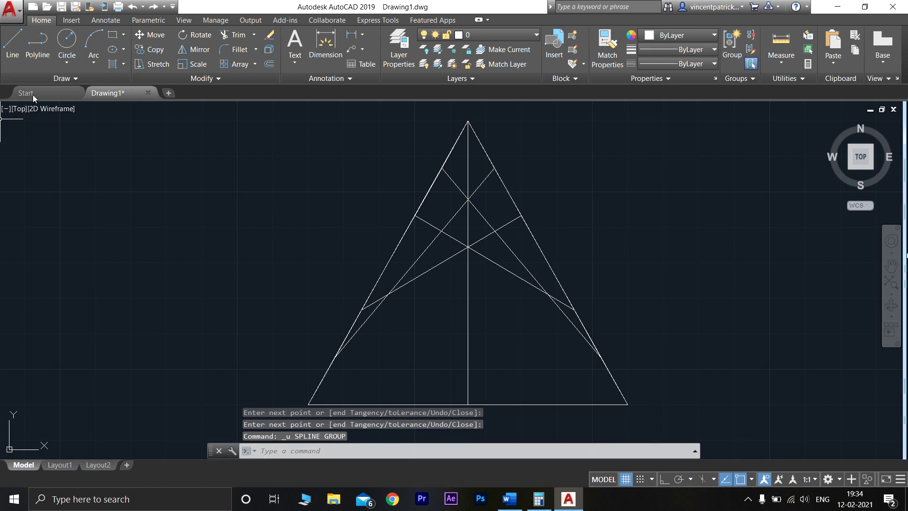
- Draw a fit-point spline from the left base corner through the left crossing, the centre-line crossing and the right crossing, past the right base corner
middle_drag(303, 250, 323, 235)
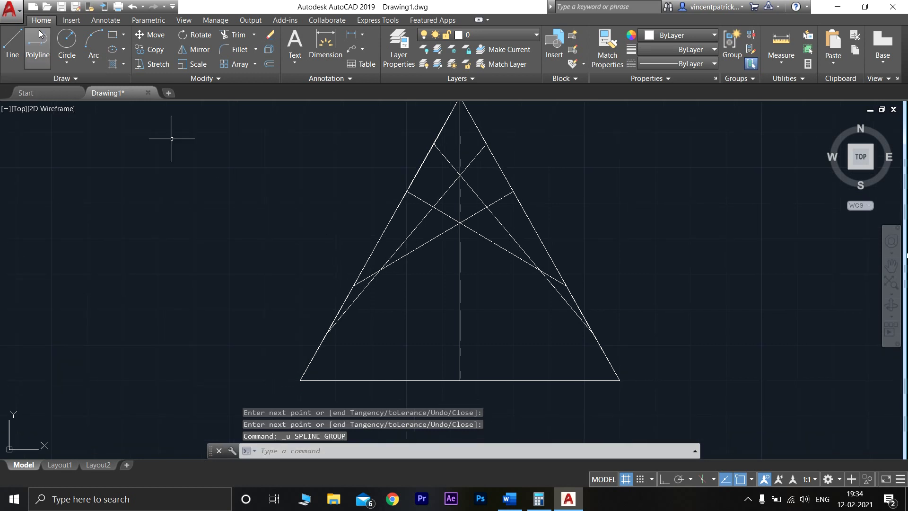
click(63, 81)
click(8, 92)
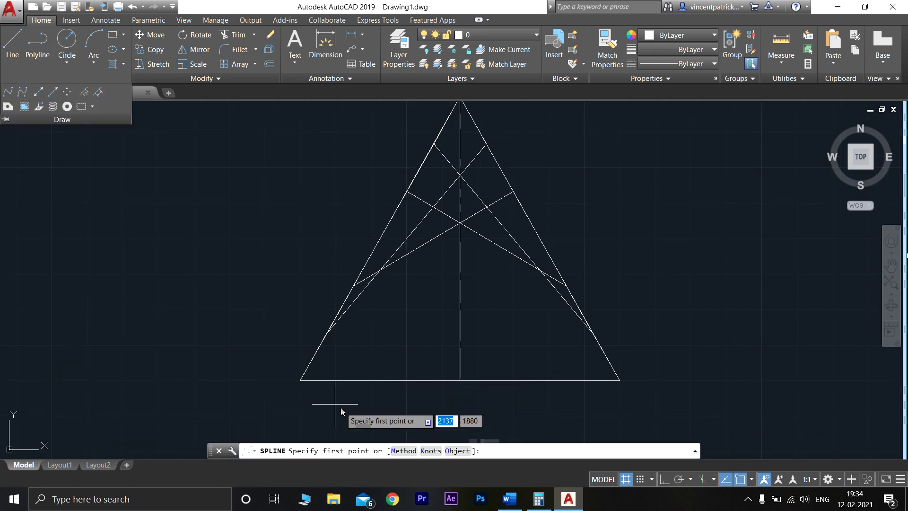
click(300, 380)
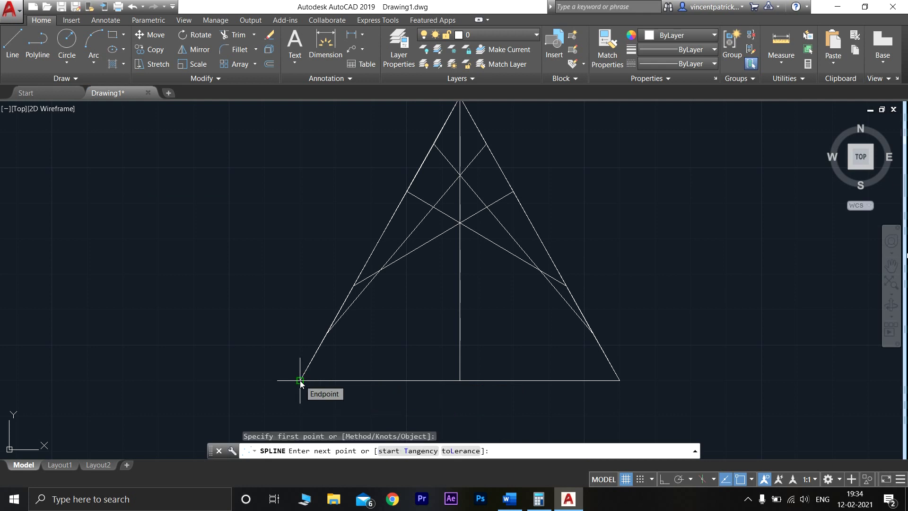
click(379, 271)
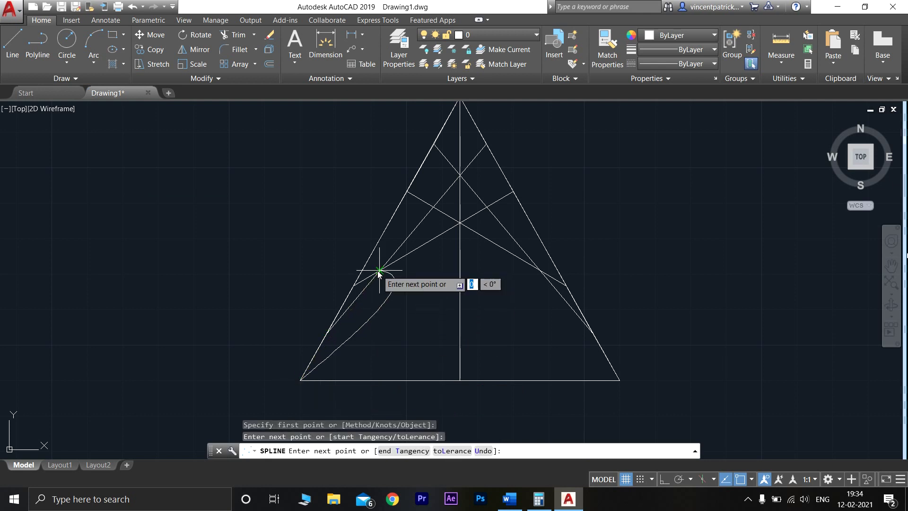
click(460, 223)
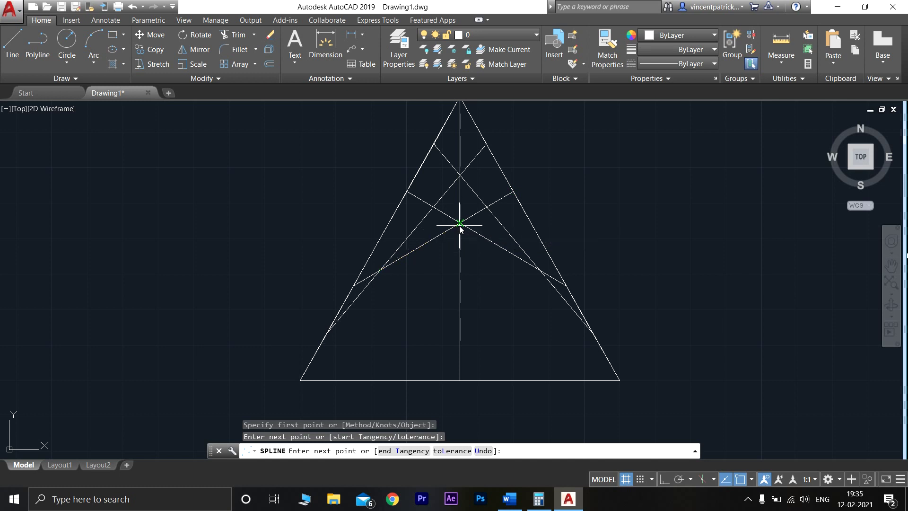
click(543, 276)
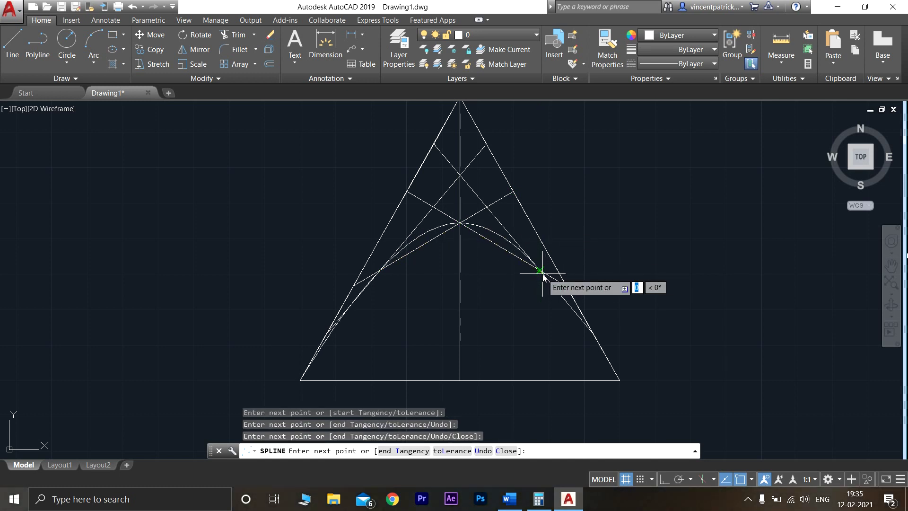
click(619, 382)
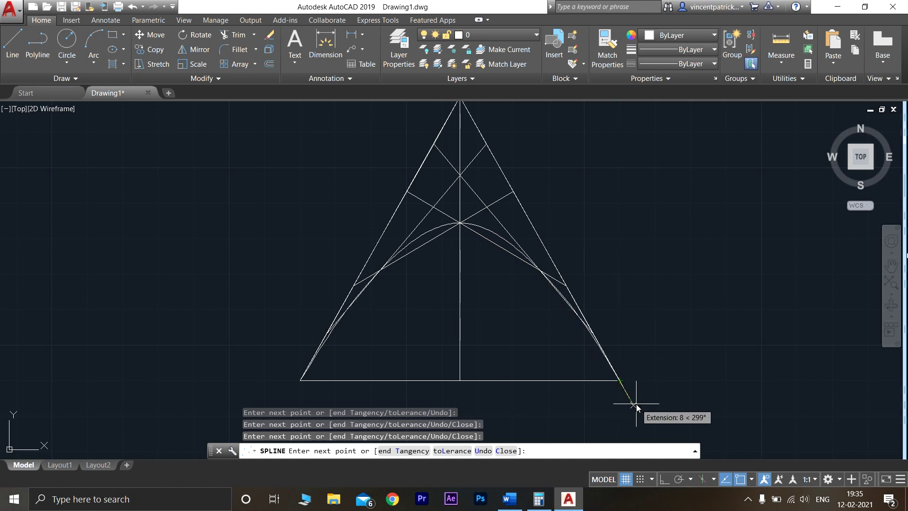
key(Return)
scroll(638, 404, down, 1)
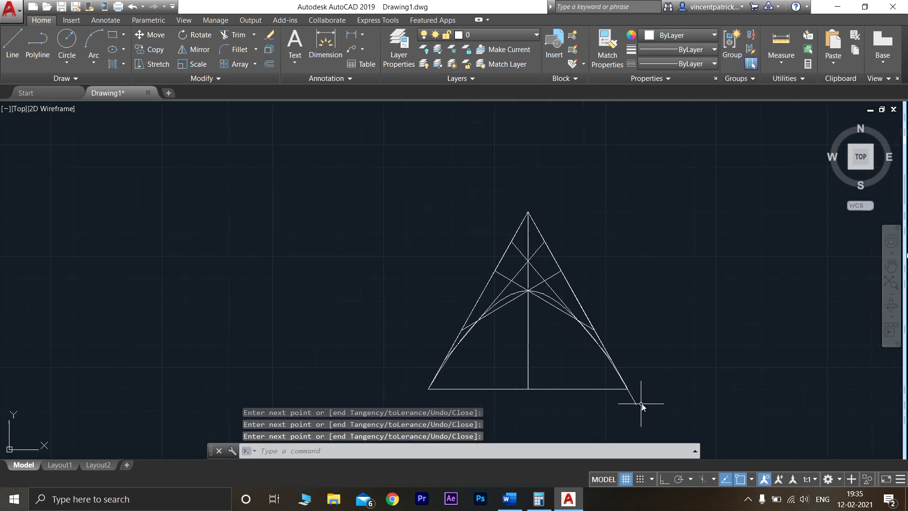
scroll(641, 405, up, 6)
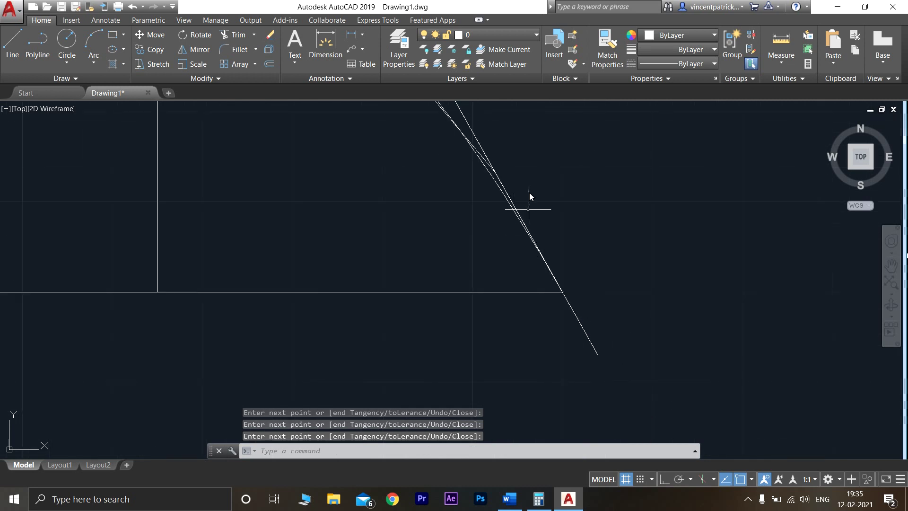
click(254, 39)
click(254, 60)
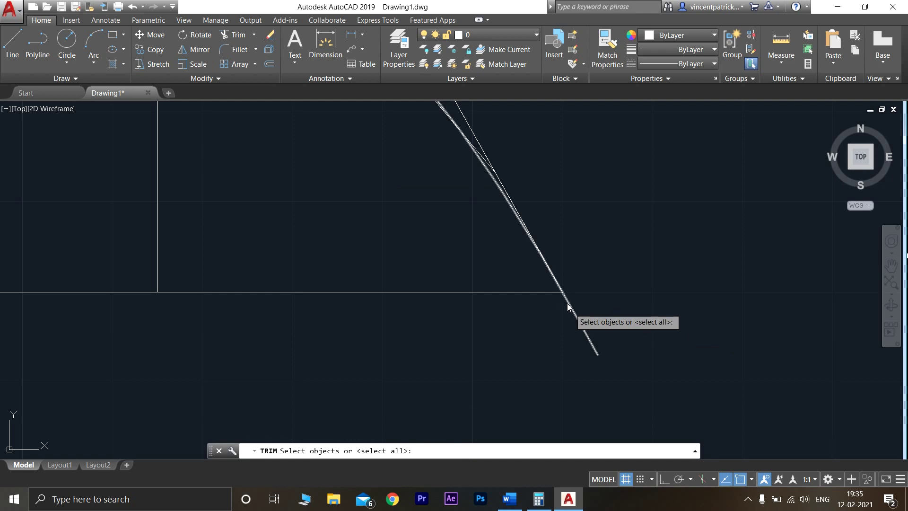
click(553, 293)
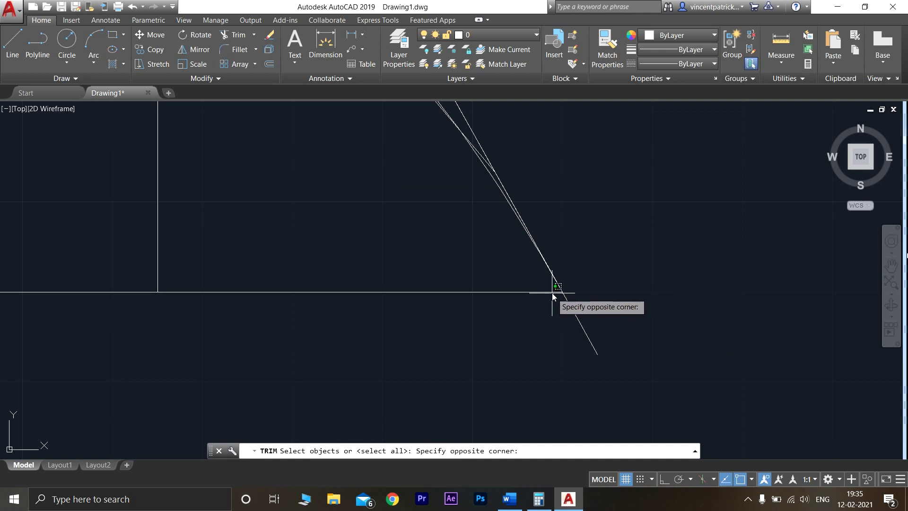
key(Escape)
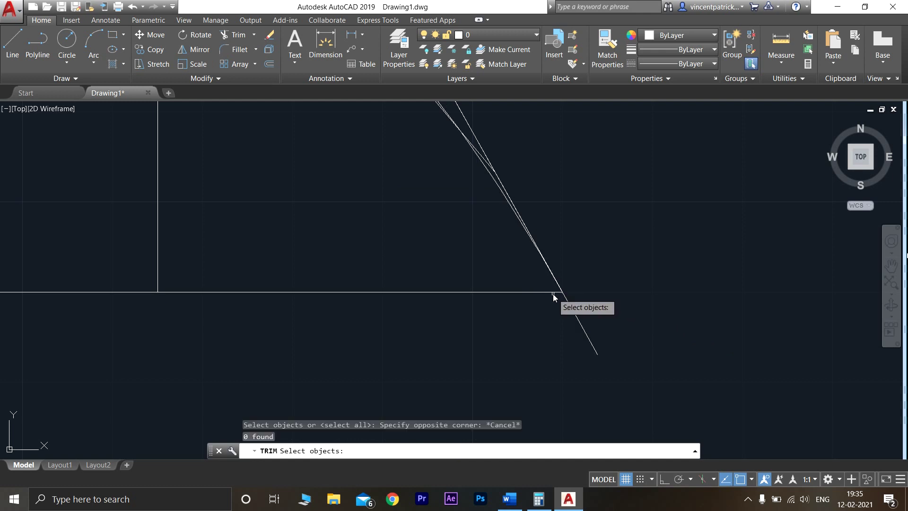
- Trim the spline's tail that extends below the right base corner, using the base line as cutting edge
click(242, 33)
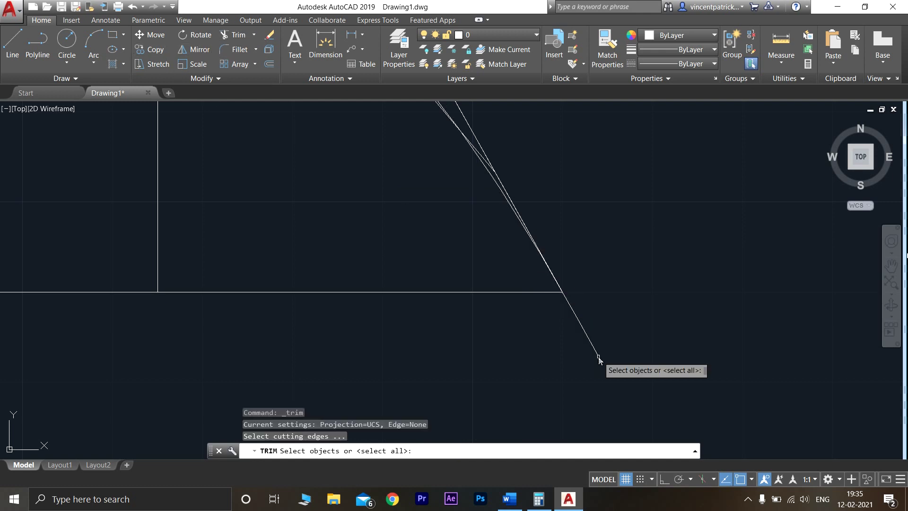
click(543, 292)
key(Return)
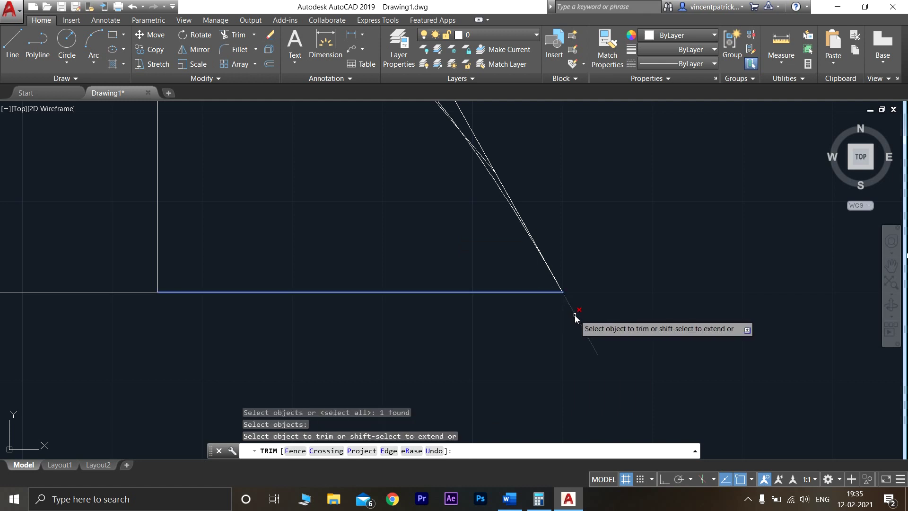
click(575, 315)
key(Return)
- Change the parabola spline's colour to red 237,31,36
scroll(654, 307, down, 4)
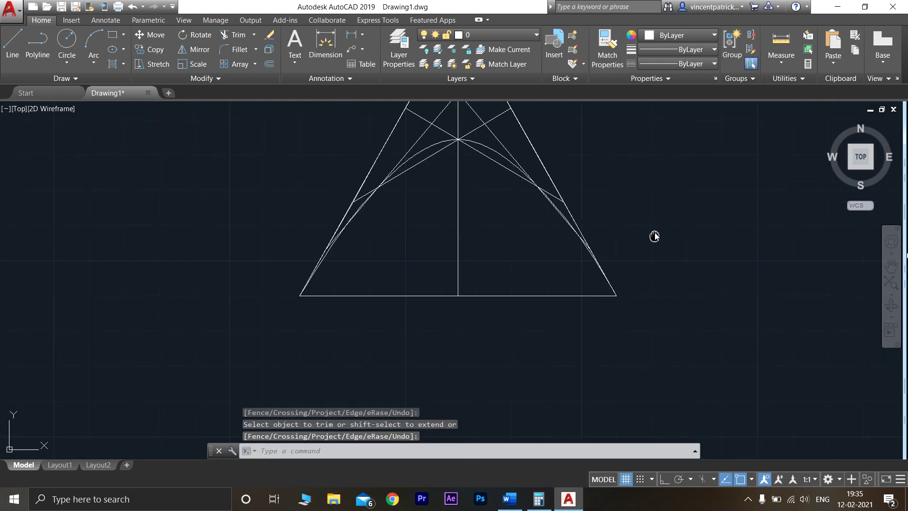
middle_drag(654, 236, 634, 299)
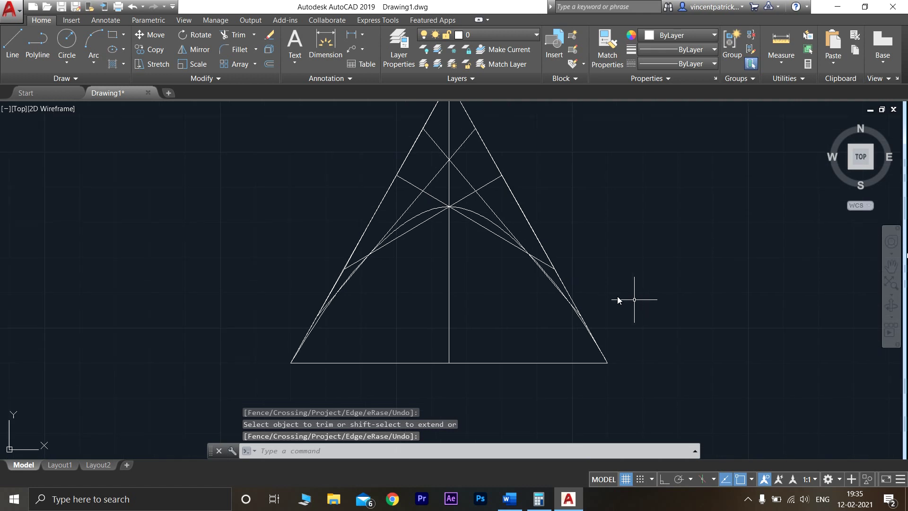
click(470, 213)
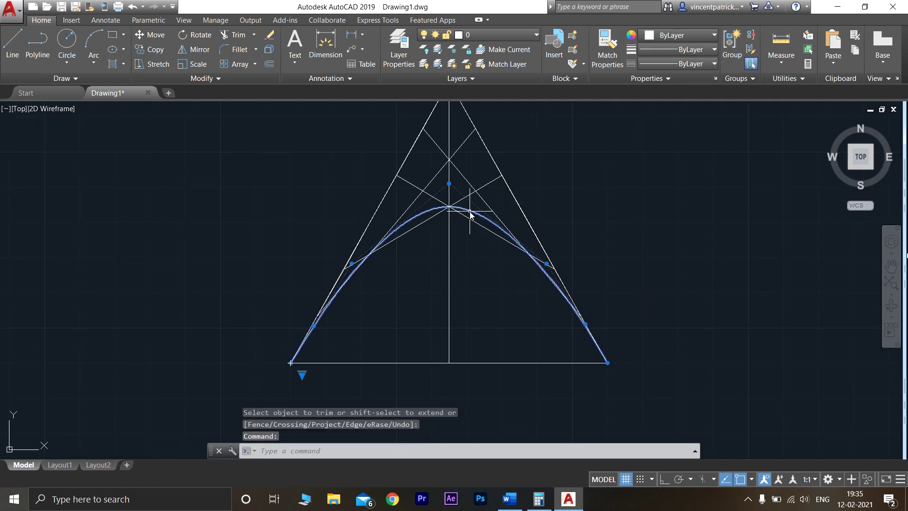
click(712, 38)
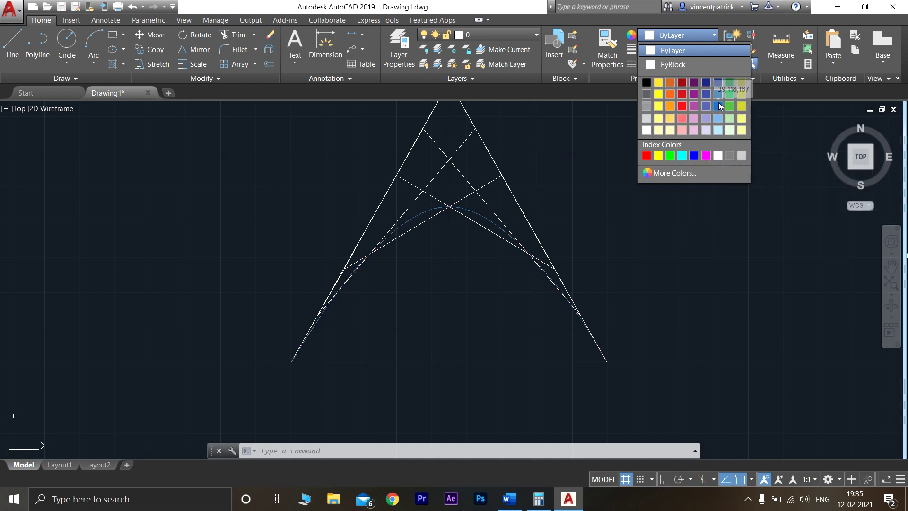
click(682, 107)
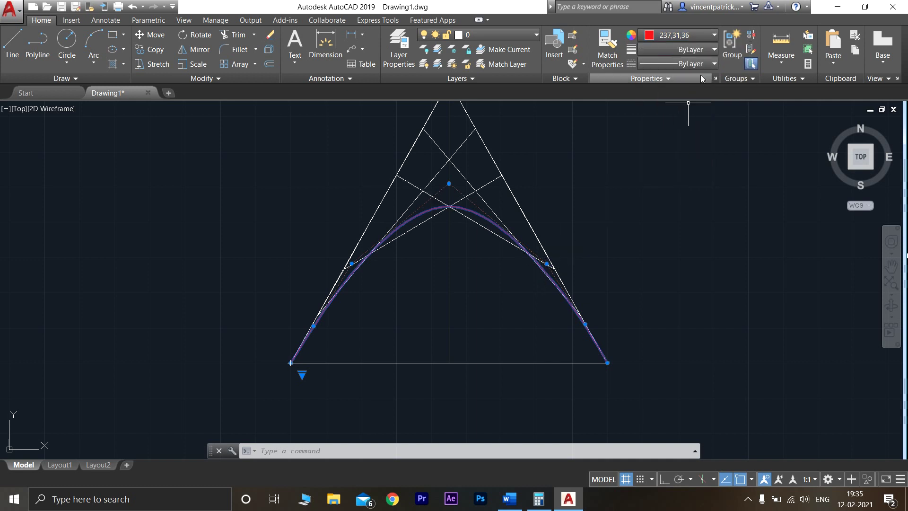
click(645, 241)
key(Escape)
key(Escape)
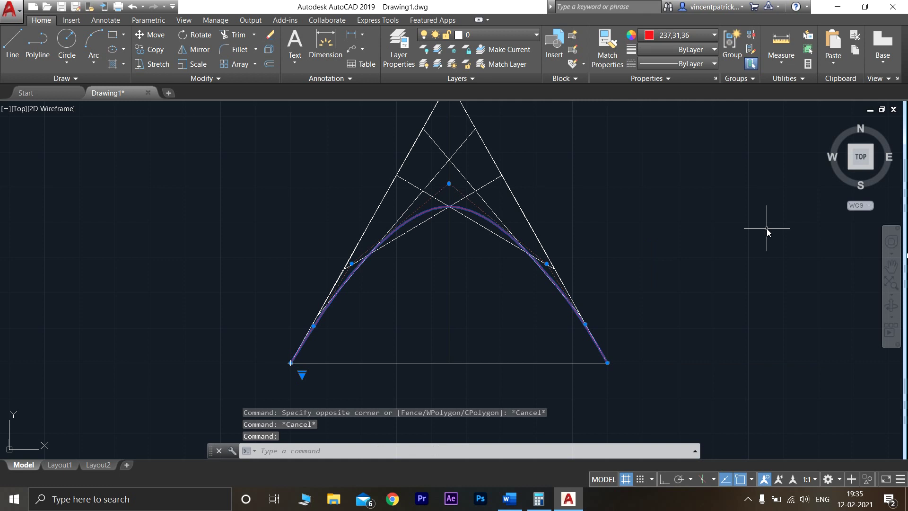
- Dimension the triangle's base from the left corner to the right corner, with the dimension line just below it
scroll(766, 229, down, 2)
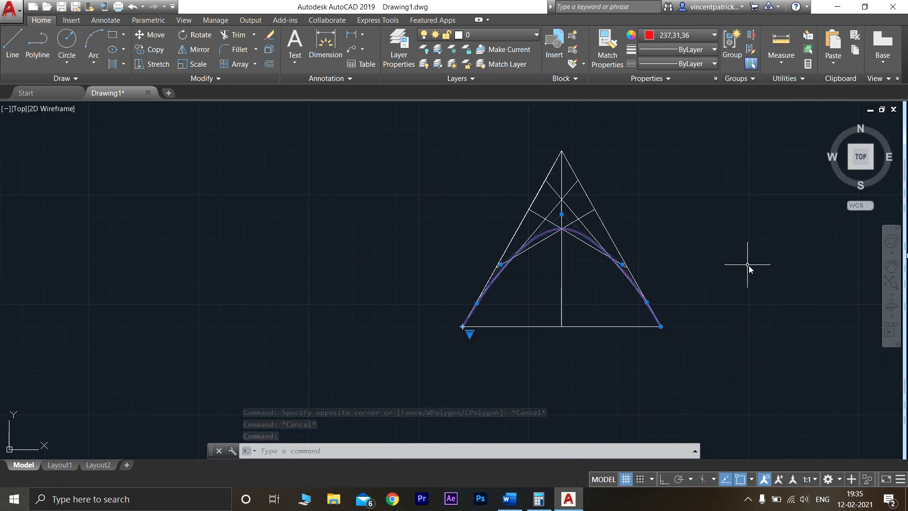
mouse_move(748, 265)
middle_down()
mouse_move(710, 263)
mouse_move(630, 300)
middle_up()
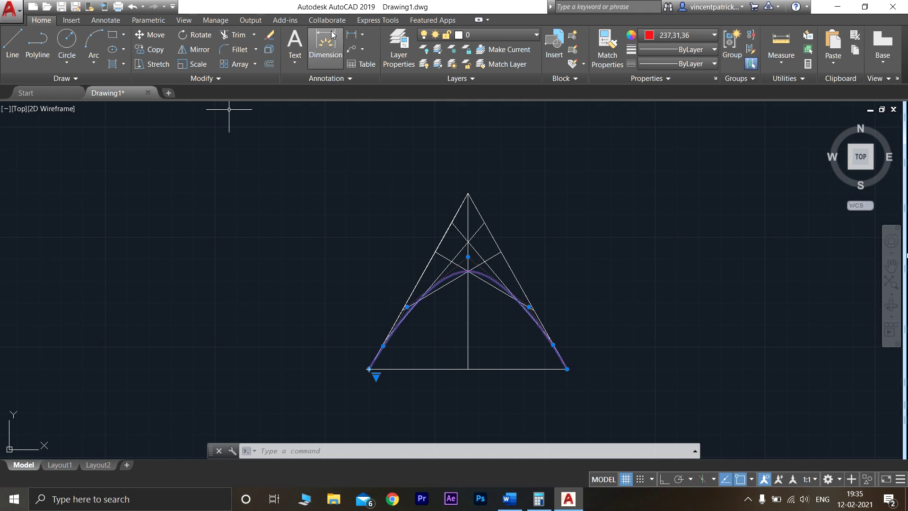
click(326, 45)
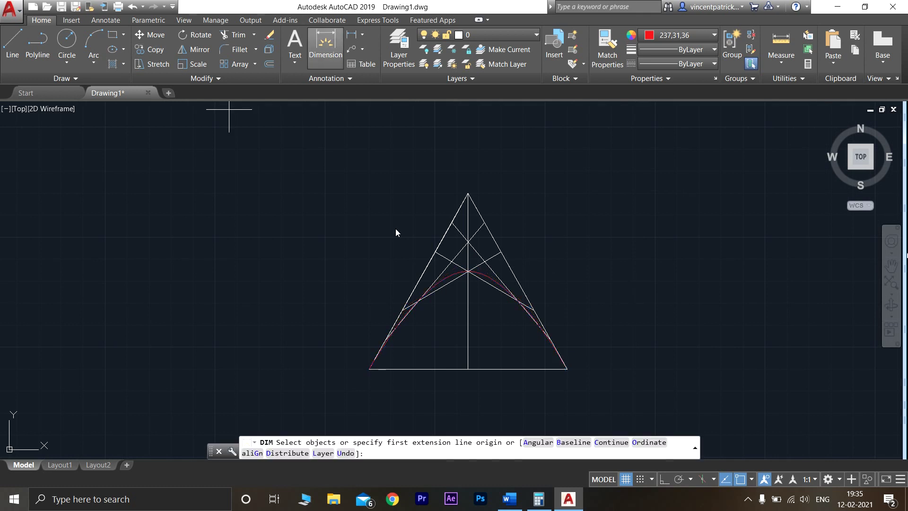
click(369, 369)
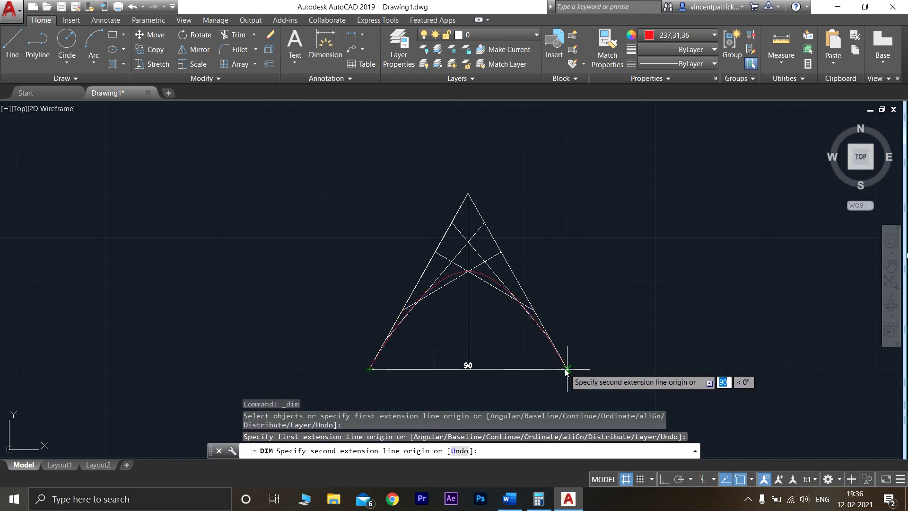
click(567, 370)
click(565, 387)
key(Escape)
key(Return)
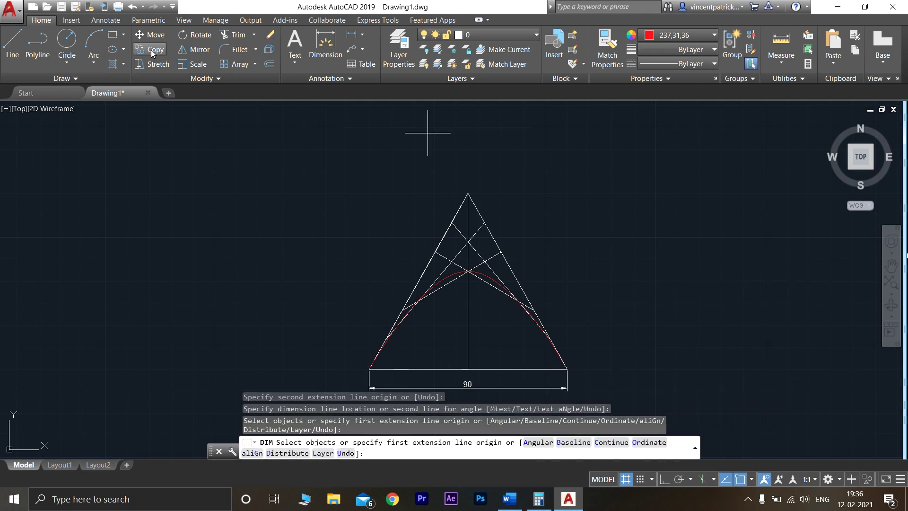
- Add a vertical dimension from the triangle's apex to the midpoint of the centre line, placed right of the triangle
key(Return)
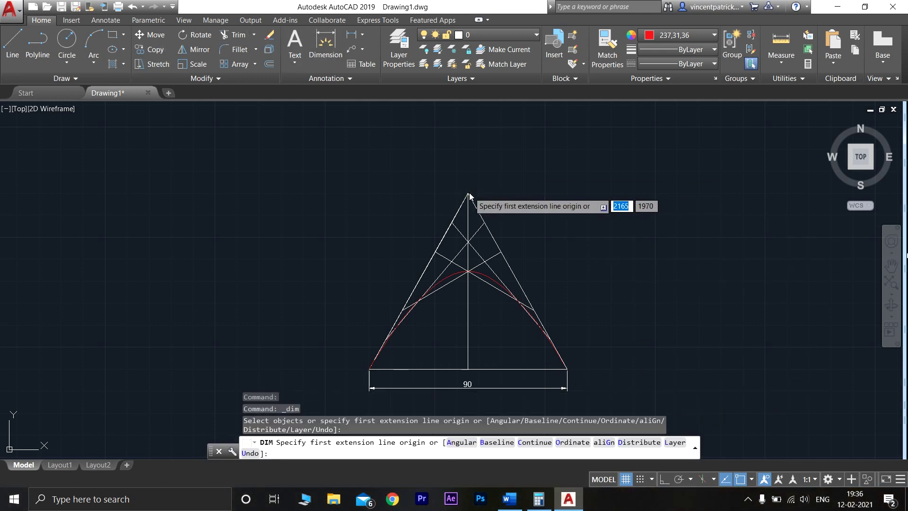
click(467, 193)
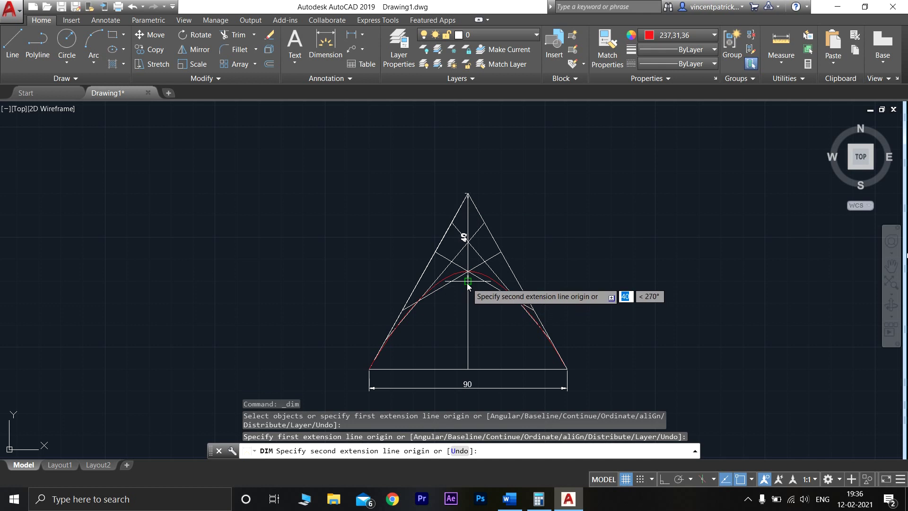
click(468, 281)
click(578, 291)
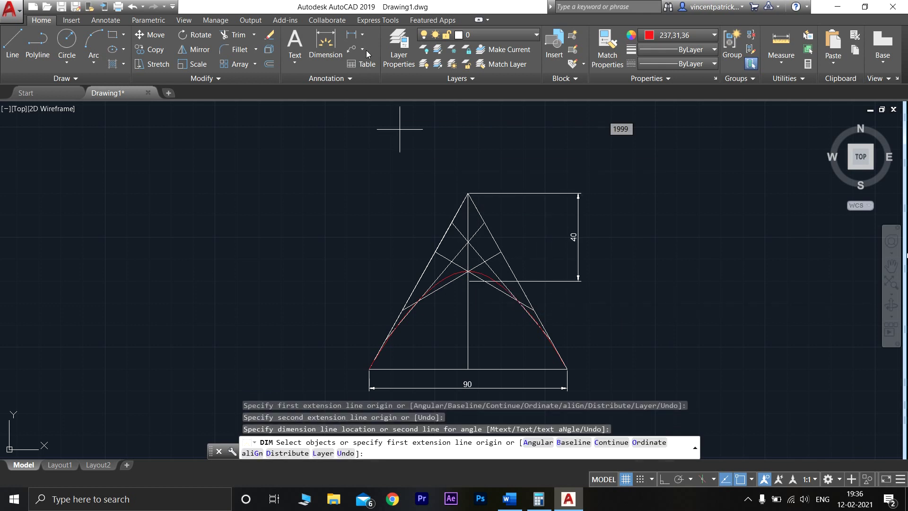
- Add a vertical dimension from the centre line's midpoint down to the base, in line with the upper height dimension
key(Return)
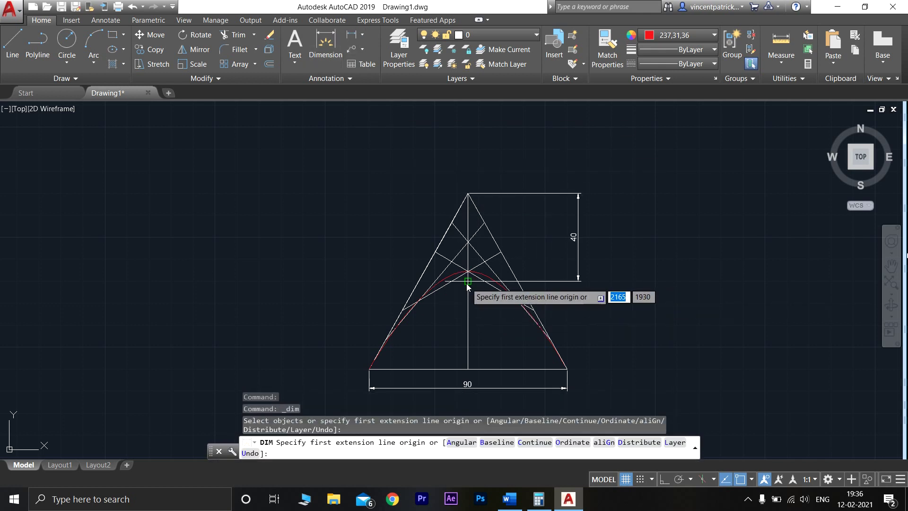
click(467, 282)
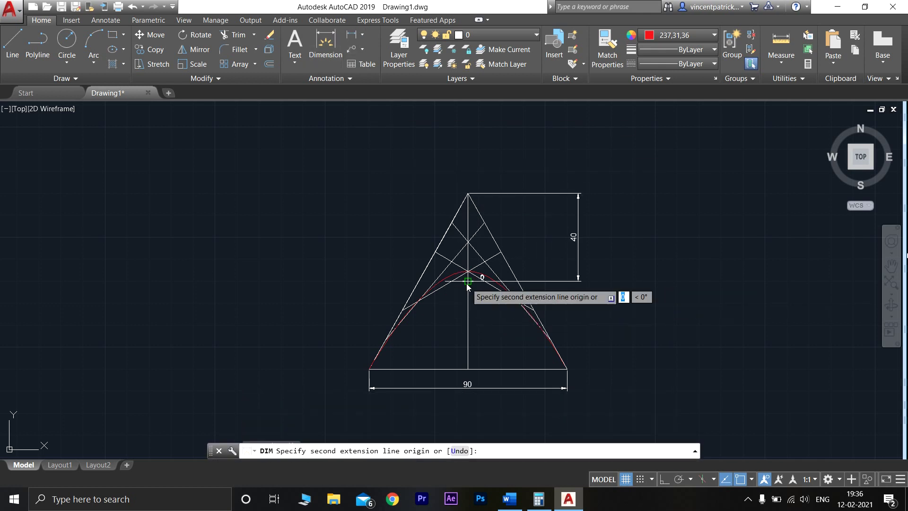
click(467, 370)
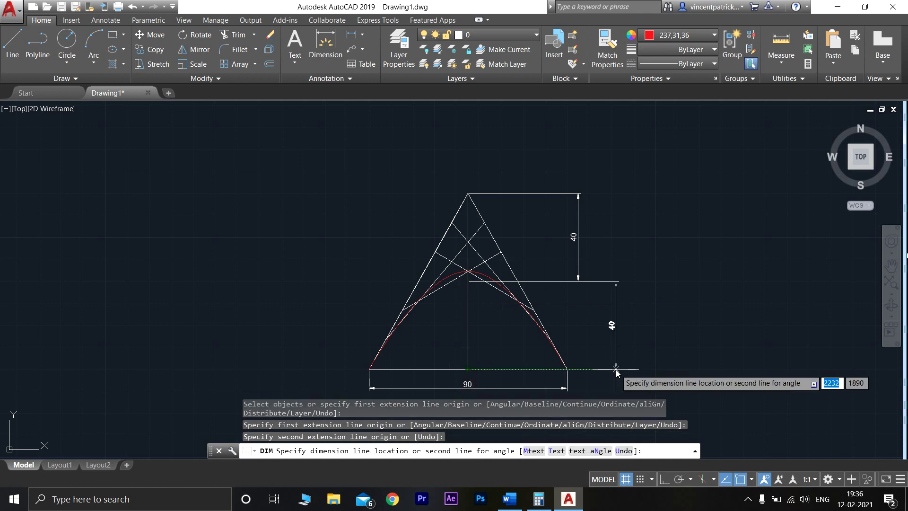
click(578, 368)
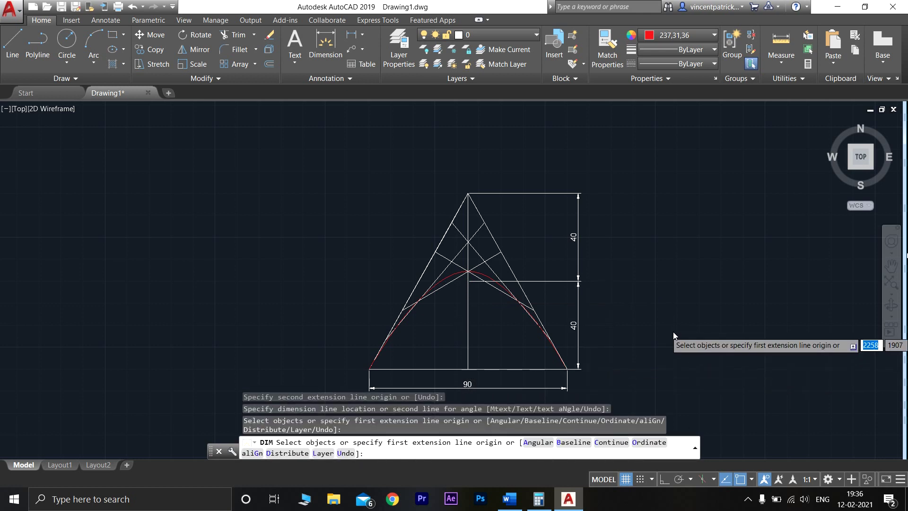
scroll(672, 333, up, 2)
mouse_move(567, 335)
middle_down()
mouse_move(606, 314)
mouse_move(698, 297)
middle_up()
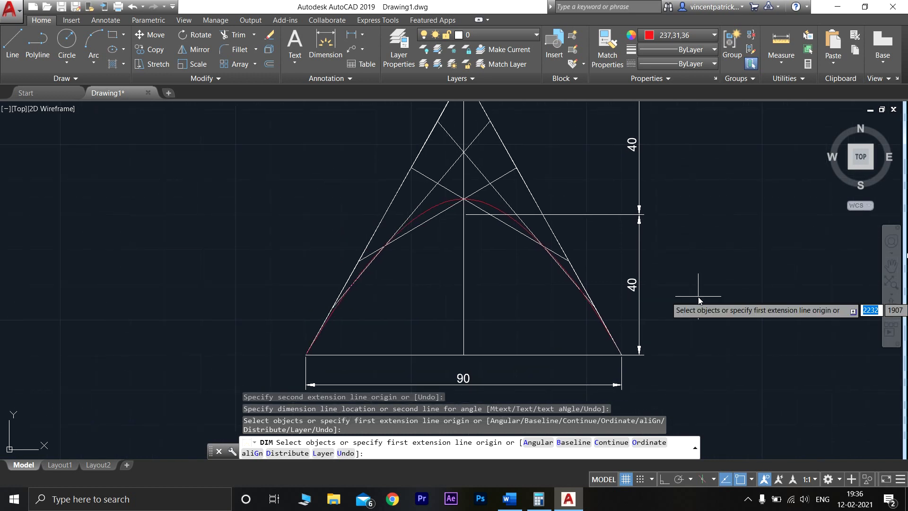
scroll(698, 297, down, 2)
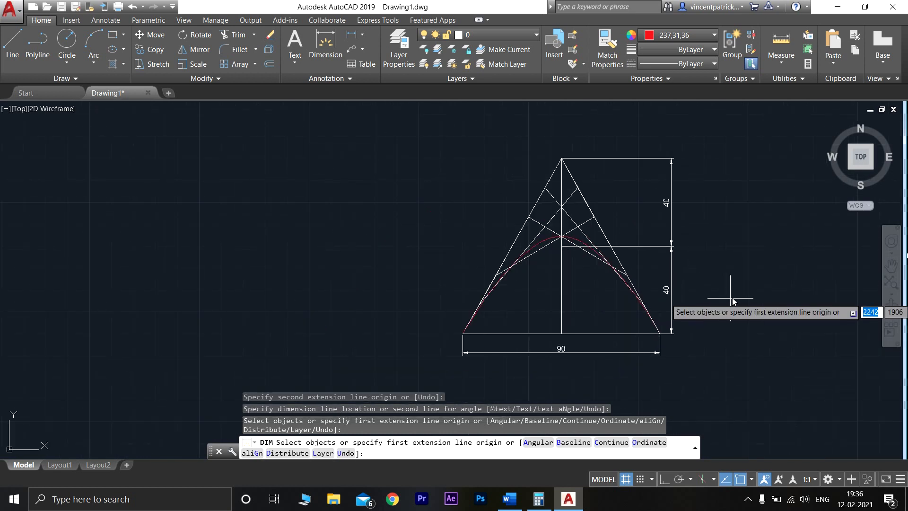
middle_drag(699, 298, 586, 297)
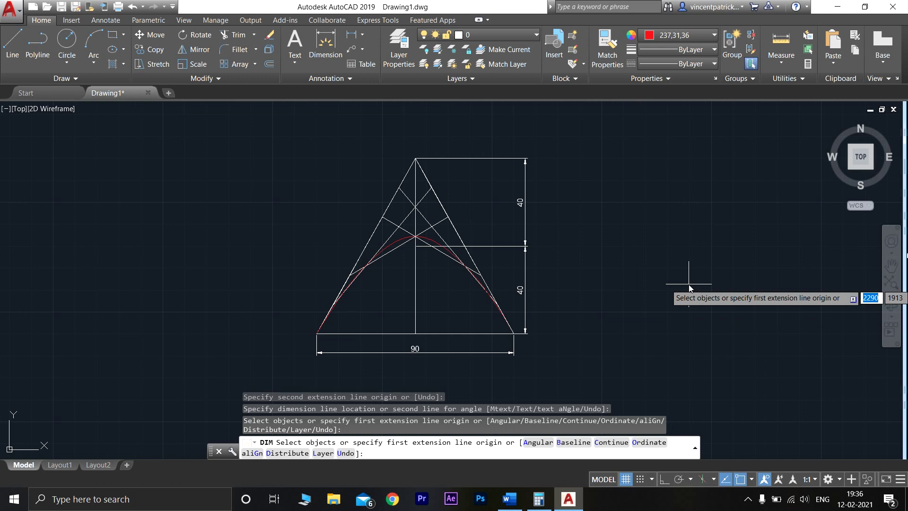